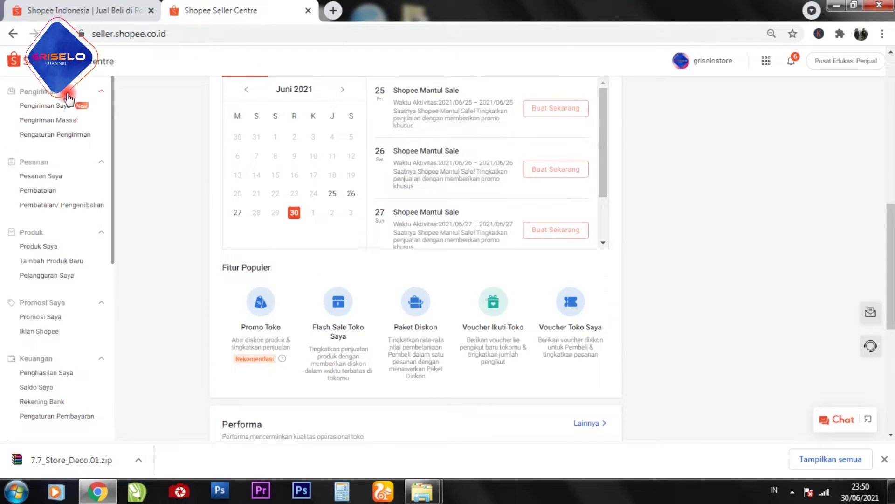
Open the Produk Saya list and go to the tool for adding missing mandatory attributes, dismissing the Status Atribut filter tip
{"action": "left_click", "coordinate": [37, 247]}
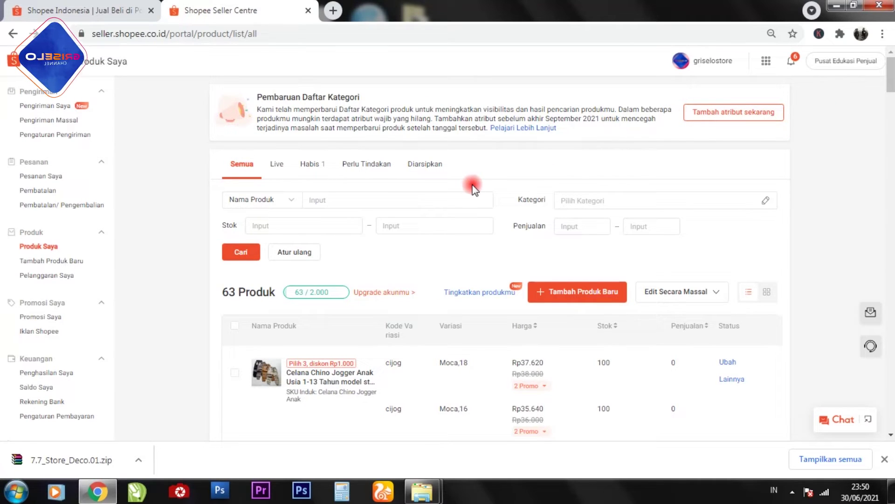
{"action": "scroll", "coordinate": [474, 184], "scroll_direction": "down", "scroll_amount": 3}
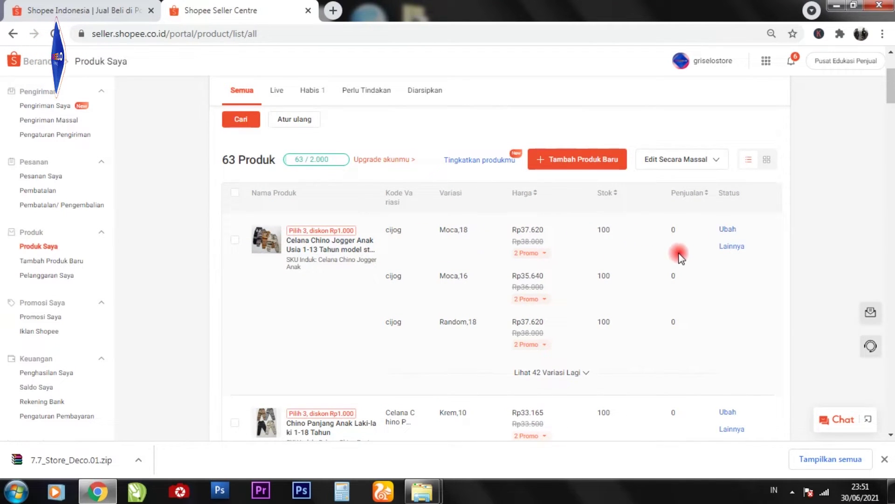
{"action": "scroll", "coordinate": [681, 258], "scroll_direction": "down", "scroll_amount": 3}
{"action": "scroll", "coordinate": [681, 259], "scroll_direction": "up", "scroll_amount": 6}
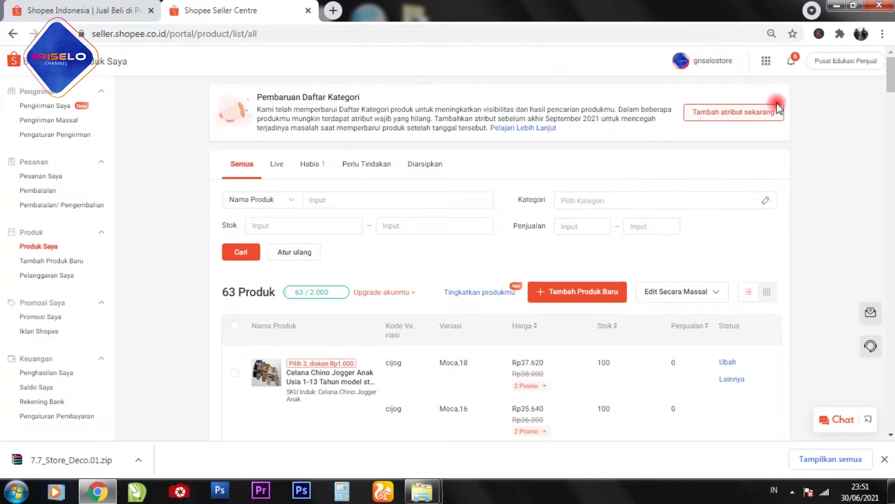
{"action": "left_click", "coordinate": [731, 116]}
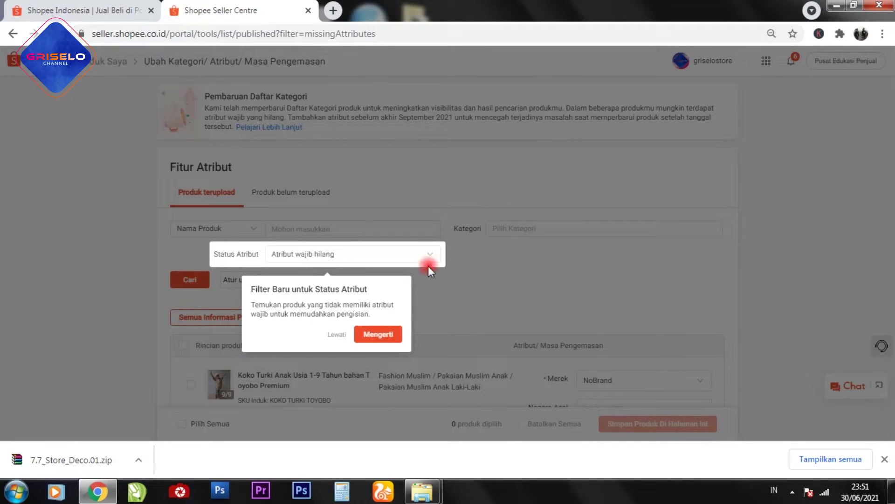
{"action": "left_click", "coordinate": [379, 334]}
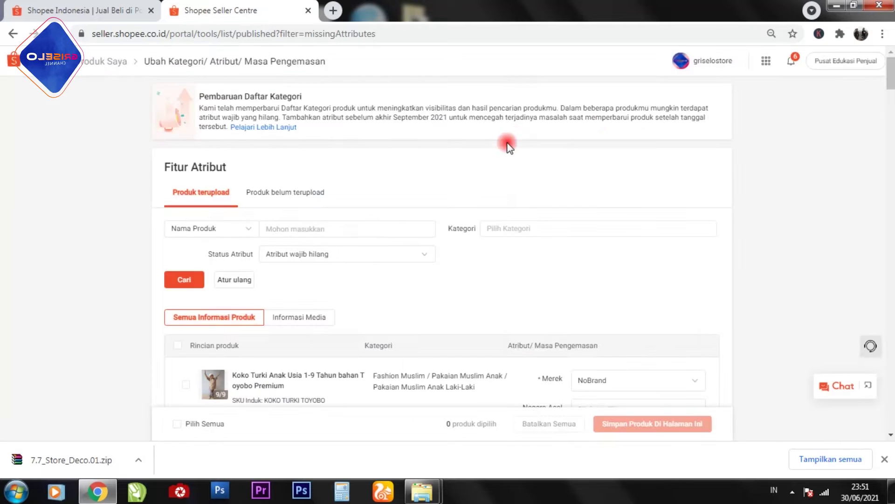
Examine the uploaded products with missing mandatory attributes, checking each one's category and its empty attribute fields
{"action": "scroll", "coordinate": [518, 141], "scroll_direction": "down", "scroll_amount": 1}
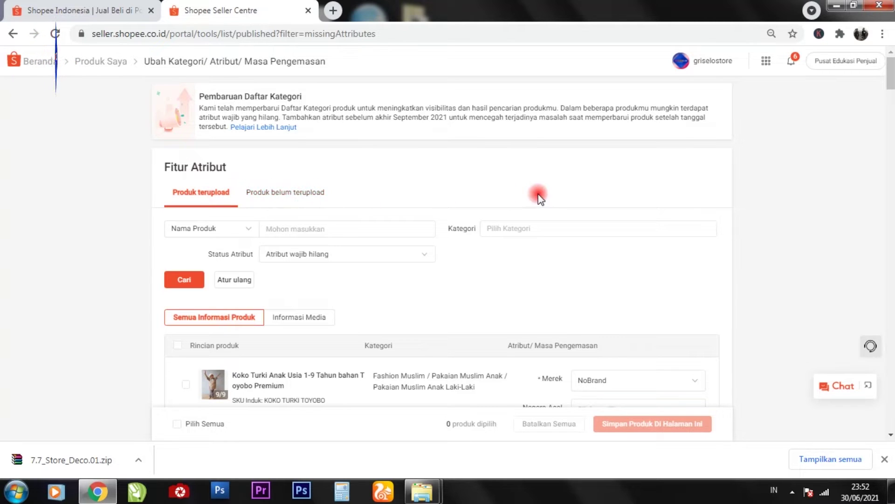
{"action": "scroll", "coordinate": [541, 186], "scroll_direction": "down", "scroll_amount": 1}
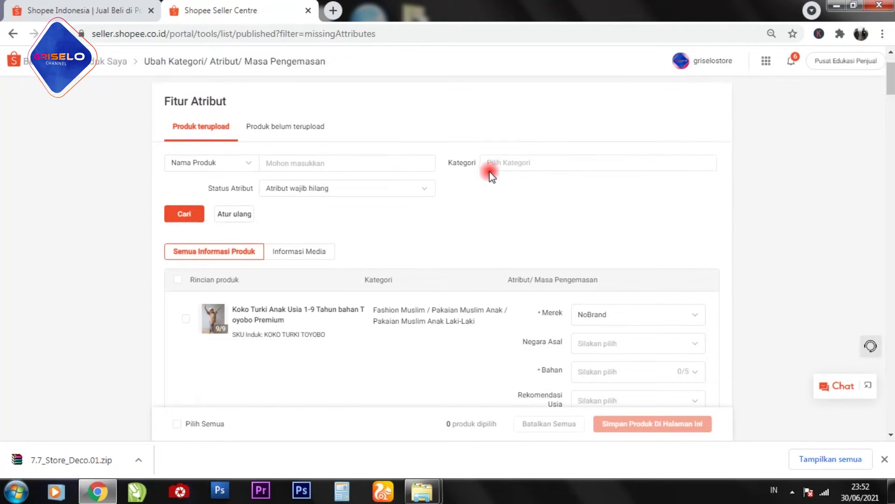
{"action": "scroll", "coordinate": [282, 191], "scroll_direction": "down", "scroll_amount": 4}
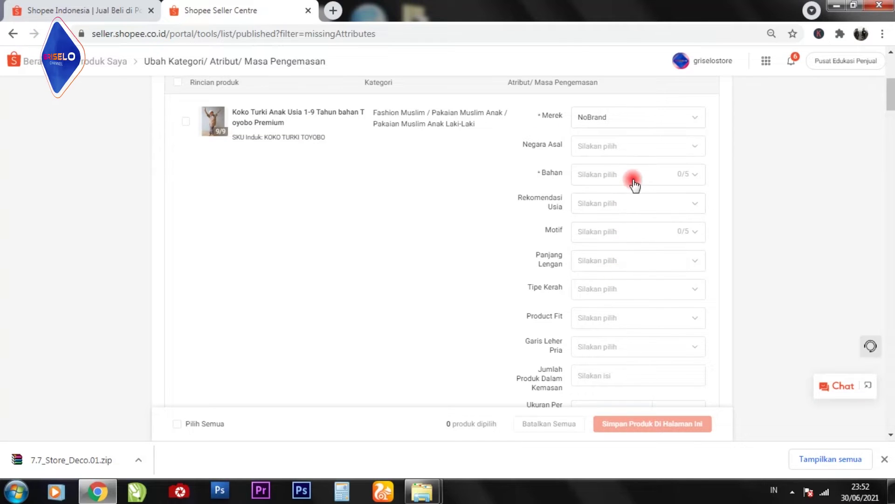
{"action": "scroll", "coordinate": [531, 185], "scroll_direction": "down", "scroll_amount": 2}
{"action": "scroll", "coordinate": [530, 186], "scroll_direction": "down", "scroll_amount": 6}
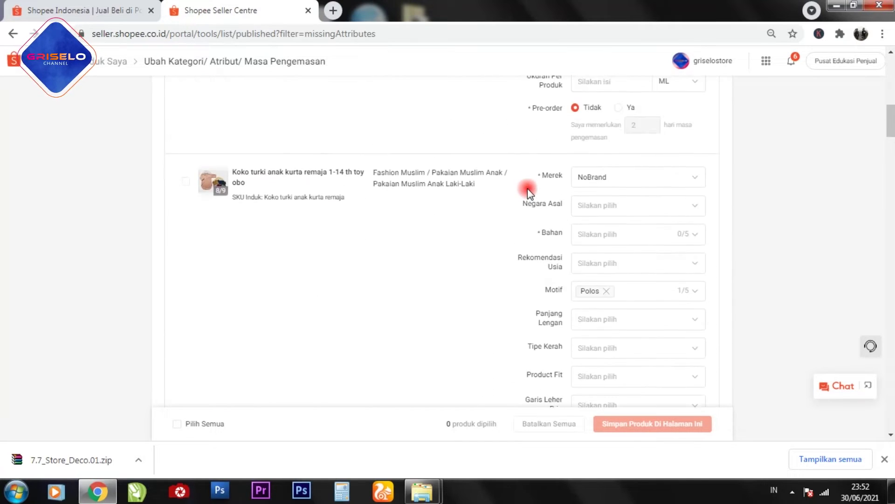
{"action": "scroll", "coordinate": [529, 191], "scroll_direction": "up", "scroll_amount": 4}
{"action": "scroll", "coordinate": [528, 194], "scroll_direction": "down", "scroll_amount": 9}
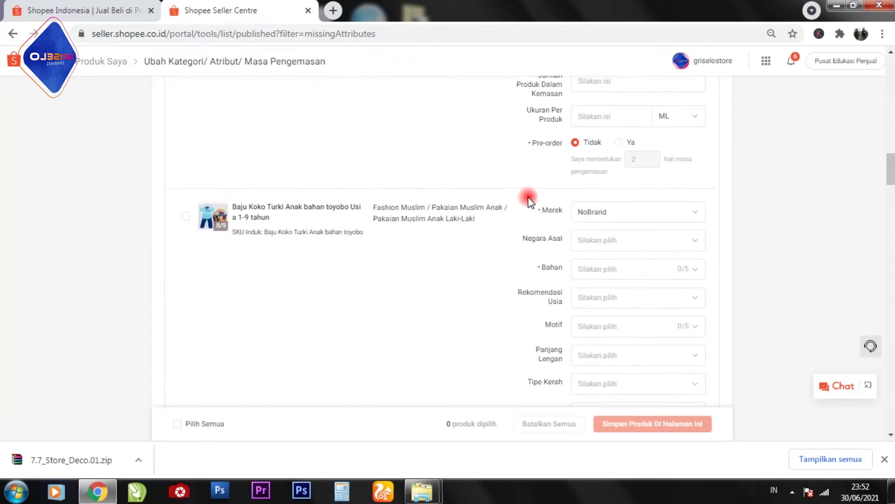
{"action": "scroll", "coordinate": [528, 197], "scroll_direction": "down", "scroll_amount": 4}
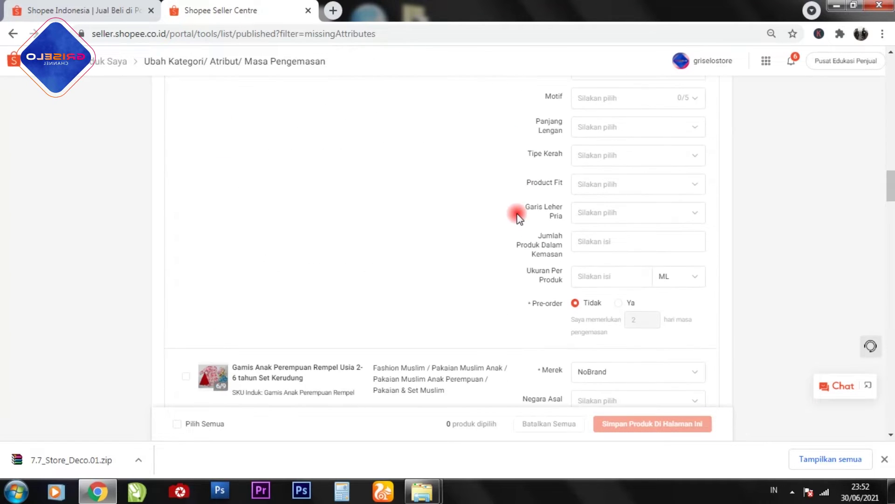
{"action": "scroll", "coordinate": [517, 214], "scroll_direction": "up", "scroll_amount": 3}
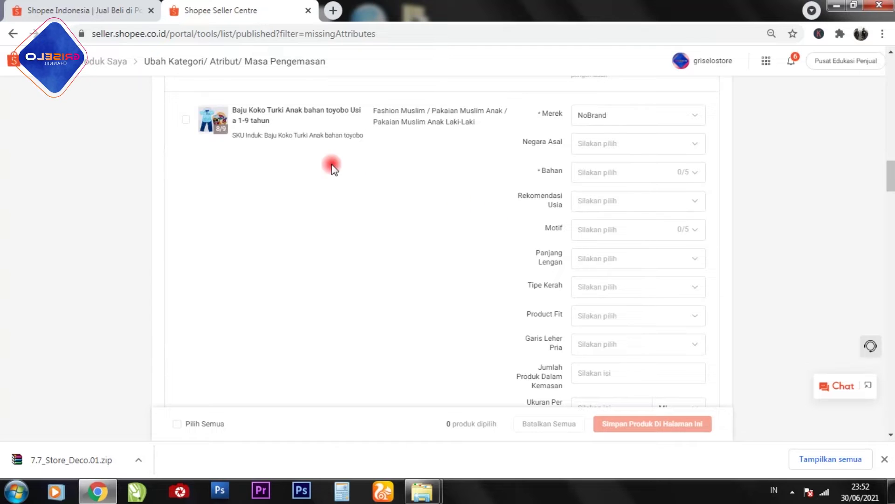
{"action": "scroll", "coordinate": [468, 178], "scroll_direction": "down", "scroll_amount": 10}
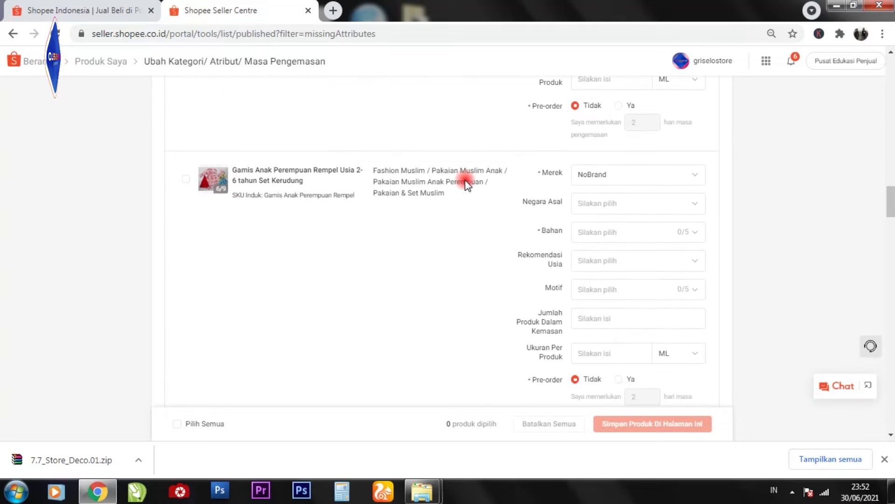
{"action": "scroll", "coordinate": [465, 182], "scroll_direction": "down", "scroll_amount": 6}
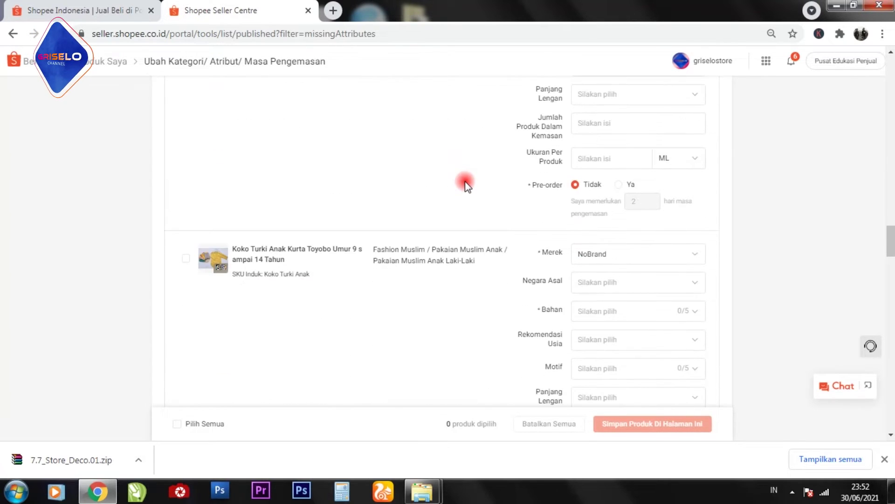
{"action": "scroll", "coordinate": [465, 182], "scroll_direction": "up", "scroll_amount": 1}
{"action": "scroll", "coordinate": [465, 182], "scroll_direction": "down", "scroll_amount": 10}
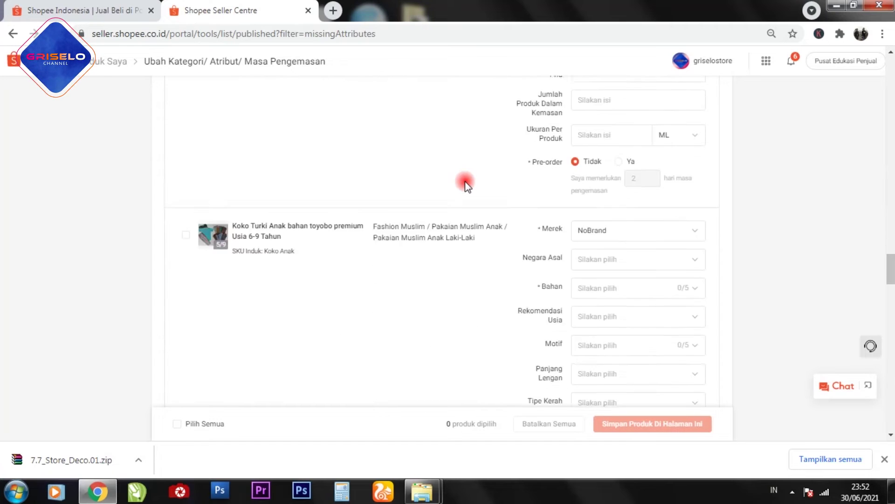
{"action": "scroll", "coordinate": [465, 181], "scroll_direction": "down", "scroll_amount": 10}
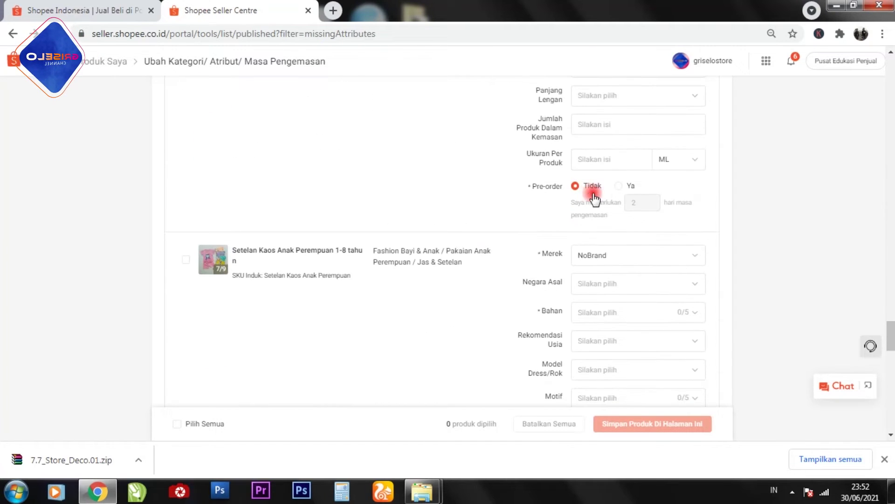
{"action": "scroll", "coordinate": [624, 191], "scroll_direction": "up", "scroll_amount": 20}
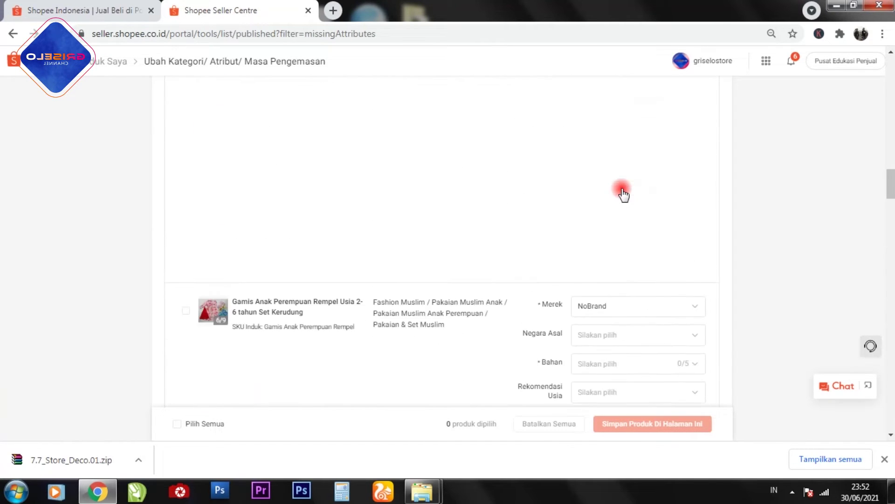
{"action": "scroll", "coordinate": [621, 192], "scroll_direction": "up", "scroll_amount": 10}
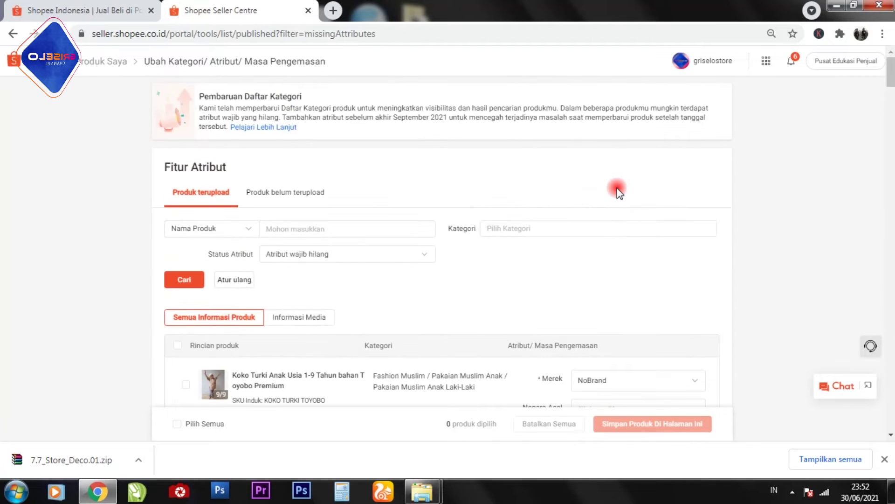
{"action": "scroll", "coordinate": [620, 191], "scroll_direction": "down", "scroll_amount": 5}
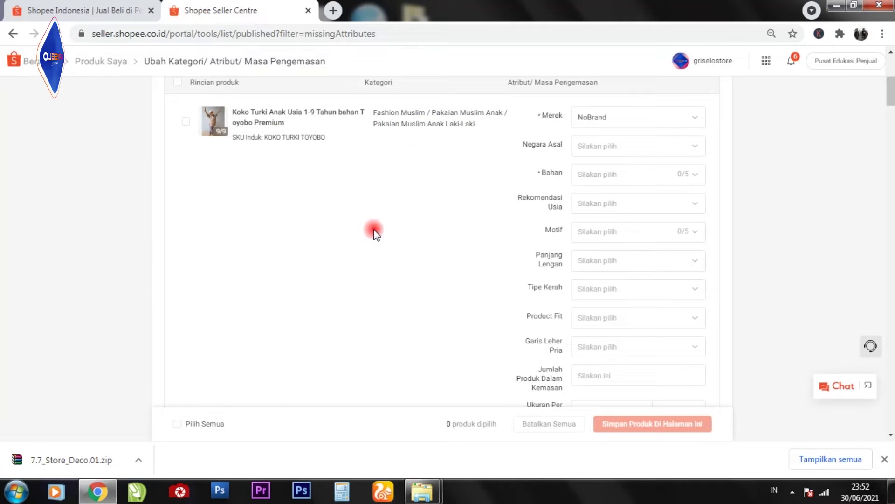
{"action": "scroll", "coordinate": [357, 238], "scroll_direction": "up", "scroll_amount": 1}
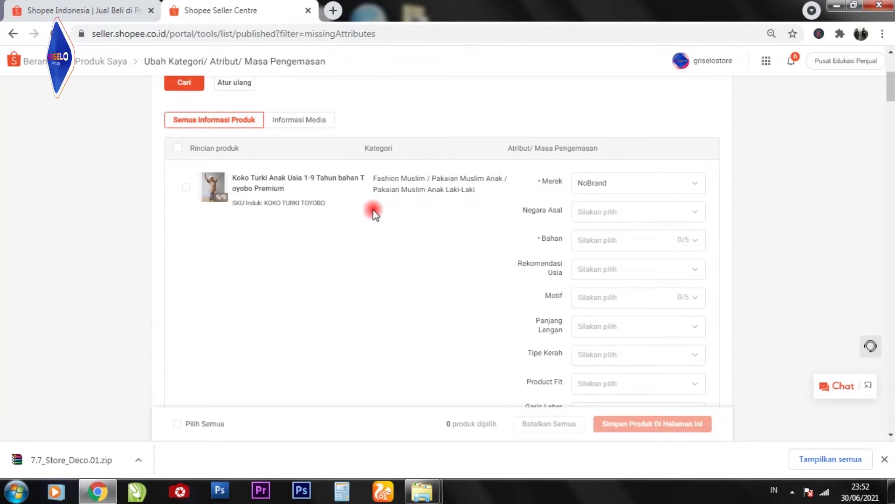
{"action": "scroll", "coordinate": [443, 210], "scroll_direction": "down", "scroll_amount": 8}
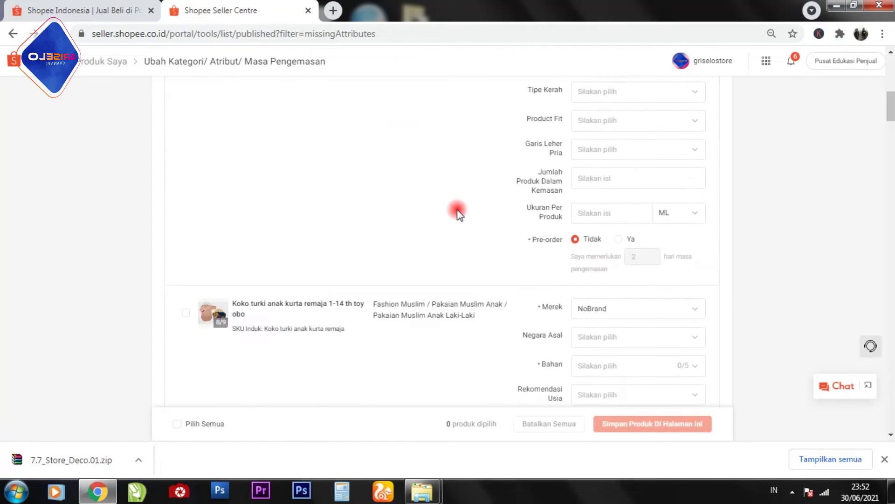
{"action": "scroll", "coordinate": [412, 203], "scroll_direction": "down", "scroll_amount": 10}
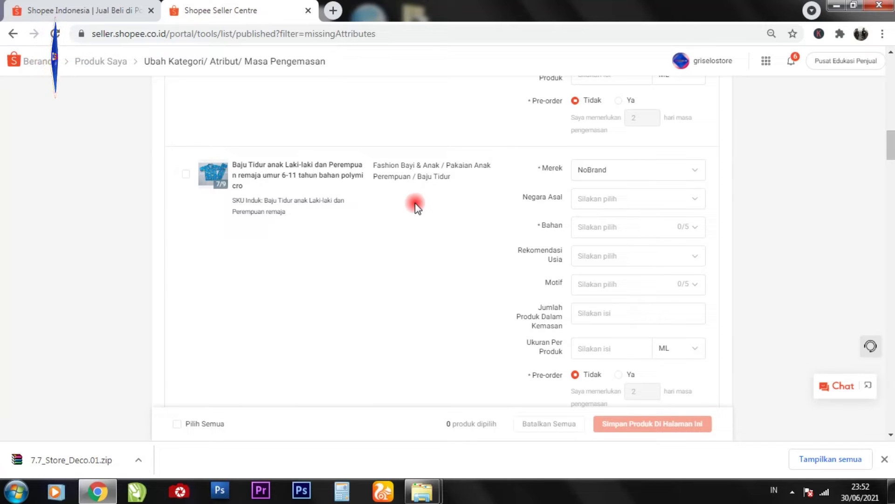
{"action": "scroll", "coordinate": [413, 209], "scroll_direction": "up", "scroll_amount": 7}
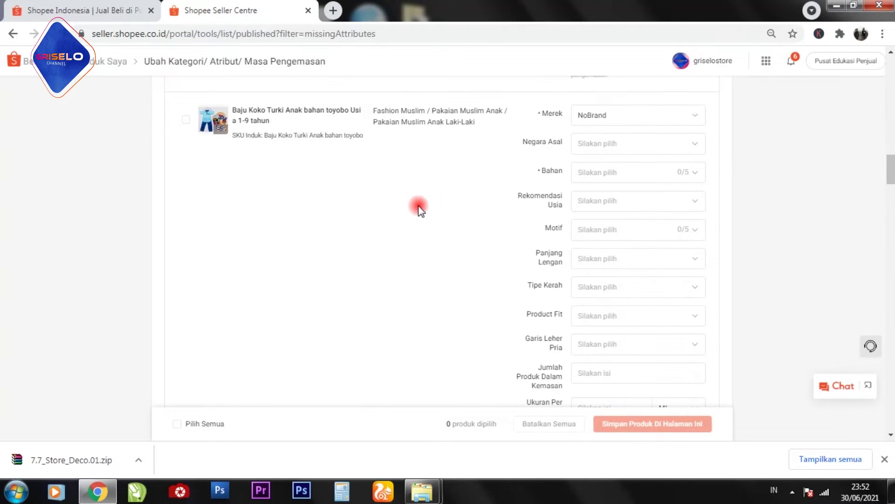
{"action": "scroll", "coordinate": [417, 209], "scroll_direction": "down", "scroll_amount": 4}
{"action": "scroll", "coordinate": [418, 209], "scroll_direction": "up", "scroll_amount": 10}
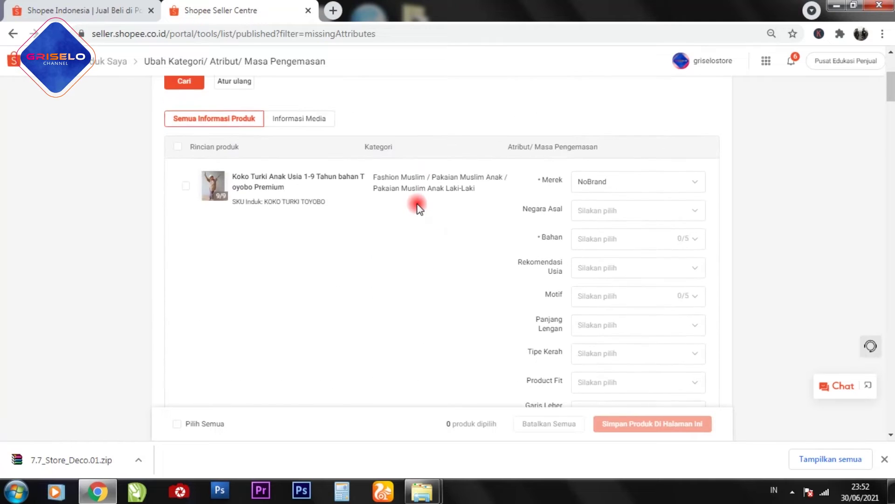
{"action": "scroll", "coordinate": [417, 208], "scroll_direction": "up", "scroll_amount": 1}
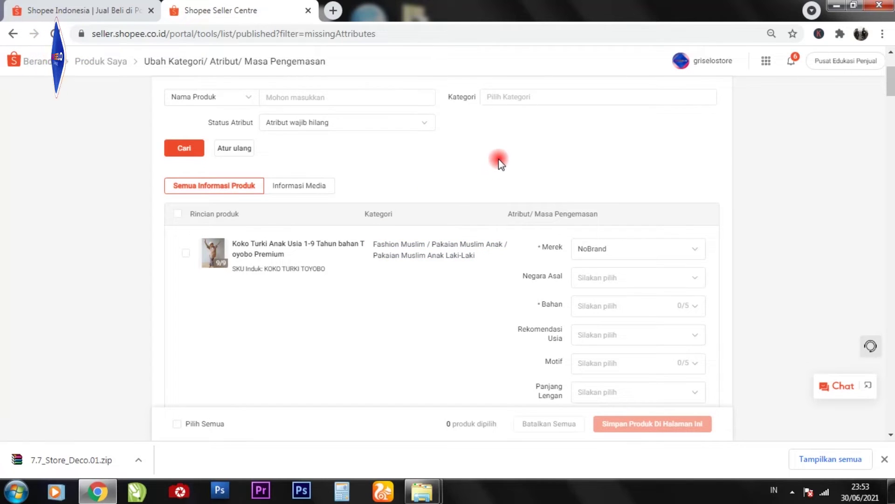
For the product Koko Turki Anak Usia 1-9 Tahun bahan Toyobo Premium, set Negara Asal to Indonesia and Bahan to Katun
{"action": "scroll", "coordinate": [471, 149], "scroll_direction": "down", "scroll_amount": 2}
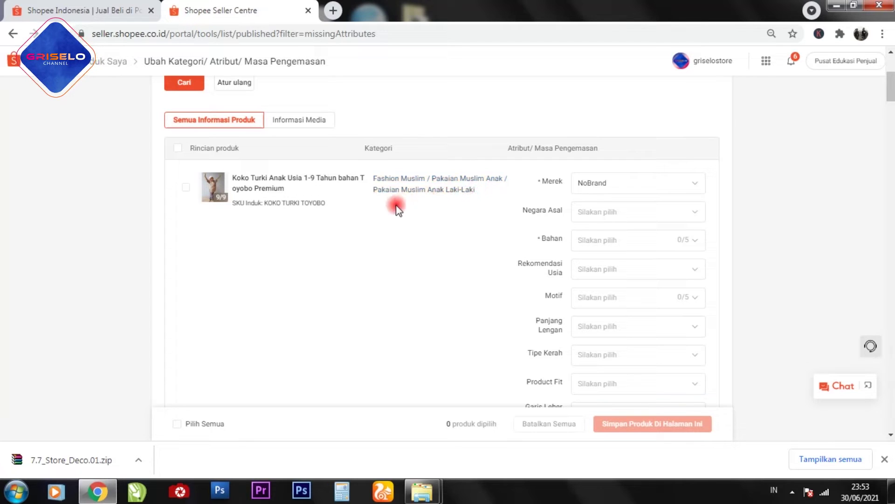
{"action": "scroll", "coordinate": [744, 166], "scroll_direction": "down", "scroll_amount": 1}
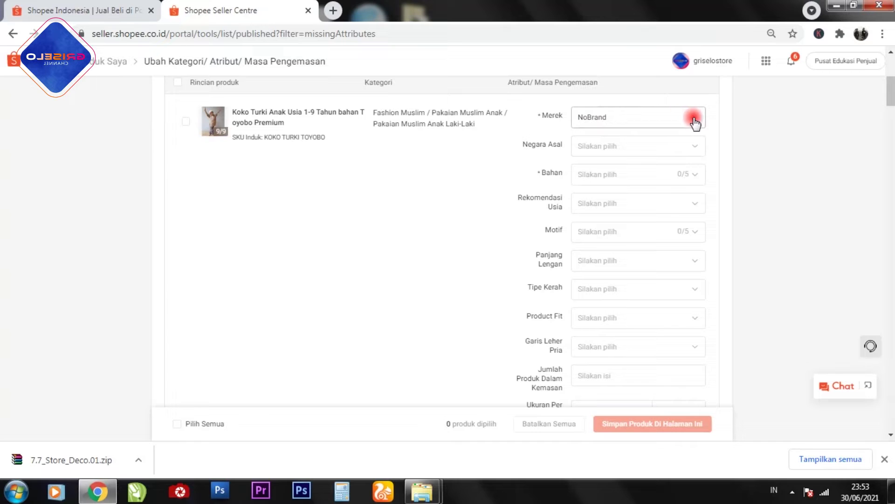
{"action": "left_click", "coordinate": [689, 147]}
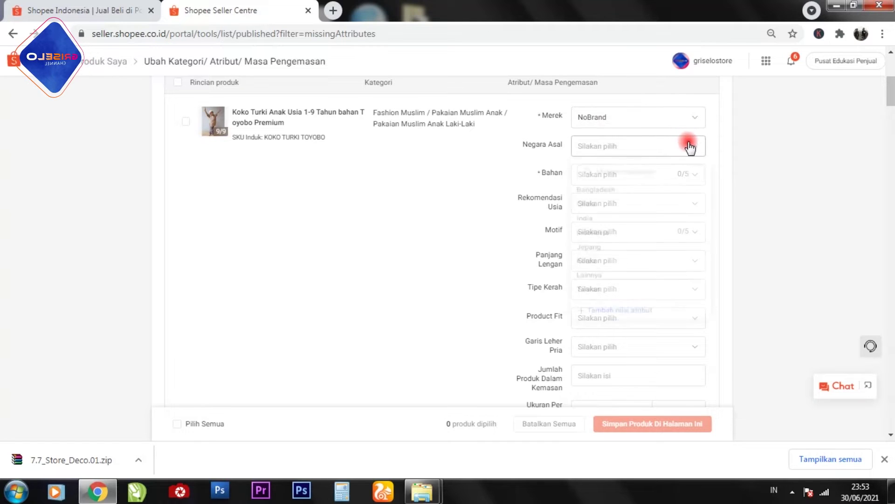
{"action": "left_click", "coordinate": [602, 237]}
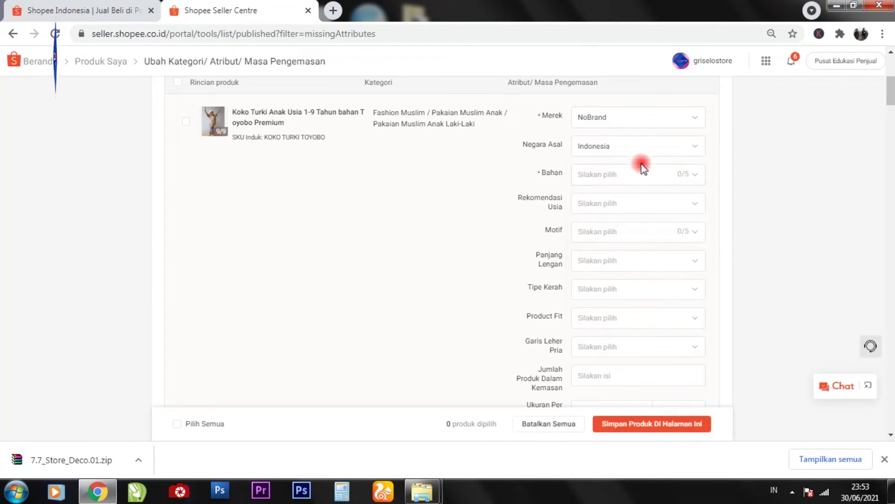
{"action": "left_click", "coordinate": [683, 178]}
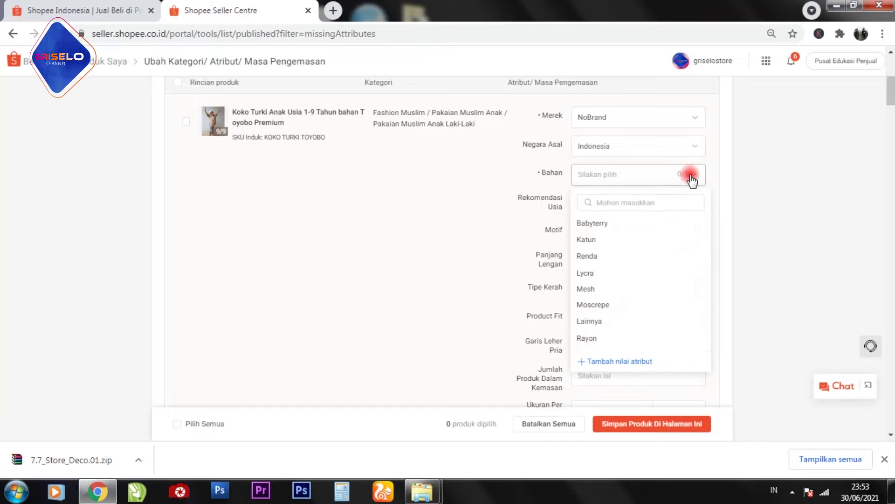
{"action": "left_click", "coordinate": [603, 240]}
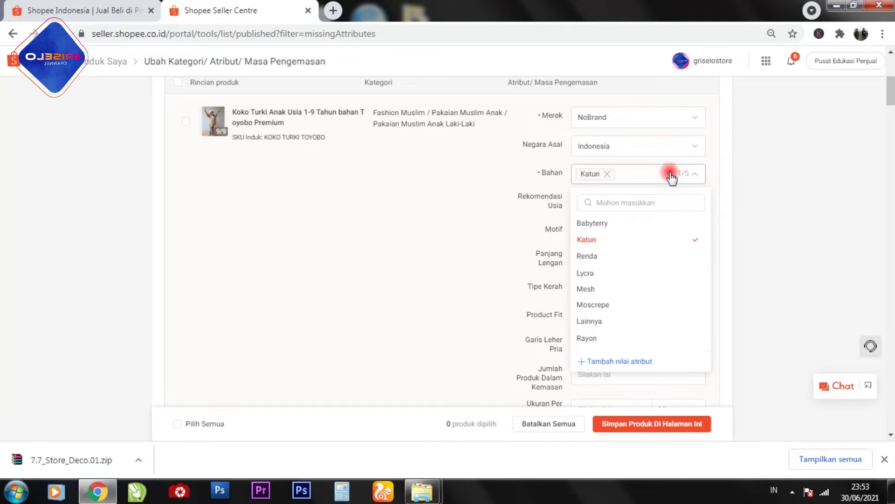
Add the custom value Toyobo as a second Bahan for the same product
{"action": "left_click", "coordinate": [617, 204]}
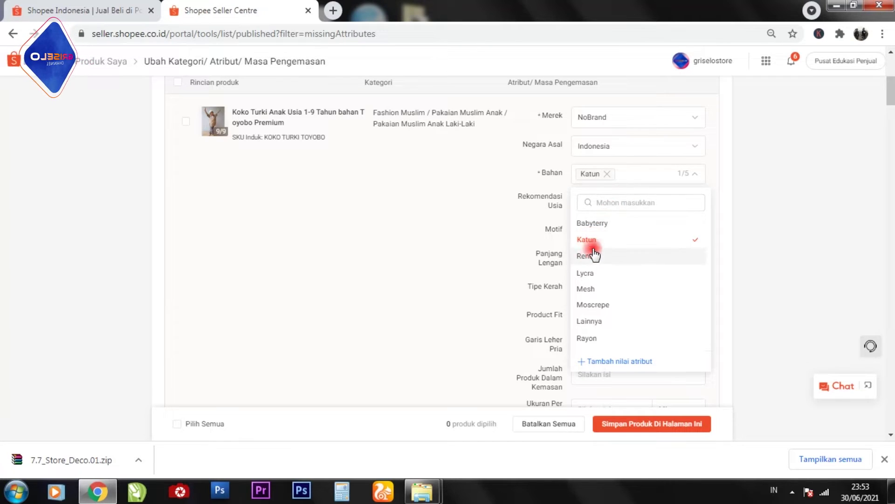
{"action": "left_click", "coordinate": [623, 364]}
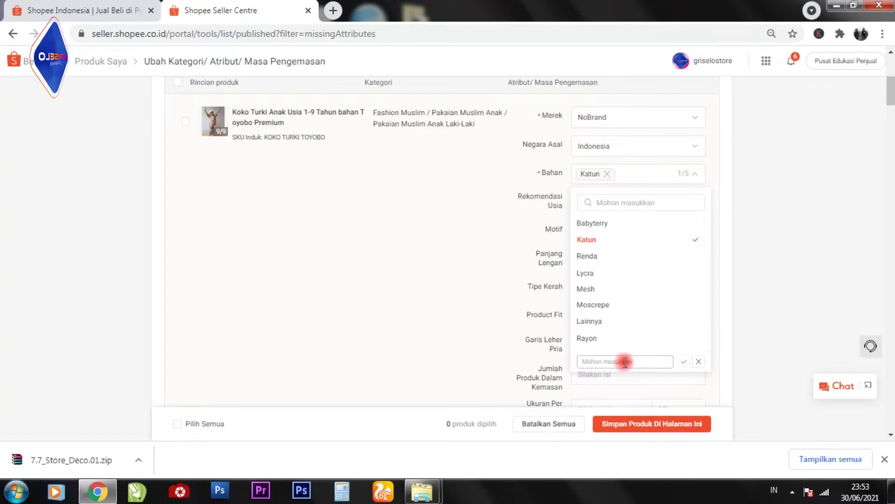
{"action": "scroll", "coordinate": [618, 326], "scroll_direction": "down", "scroll_amount": 2}
{"action": "left_click", "coordinate": [591, 358]}
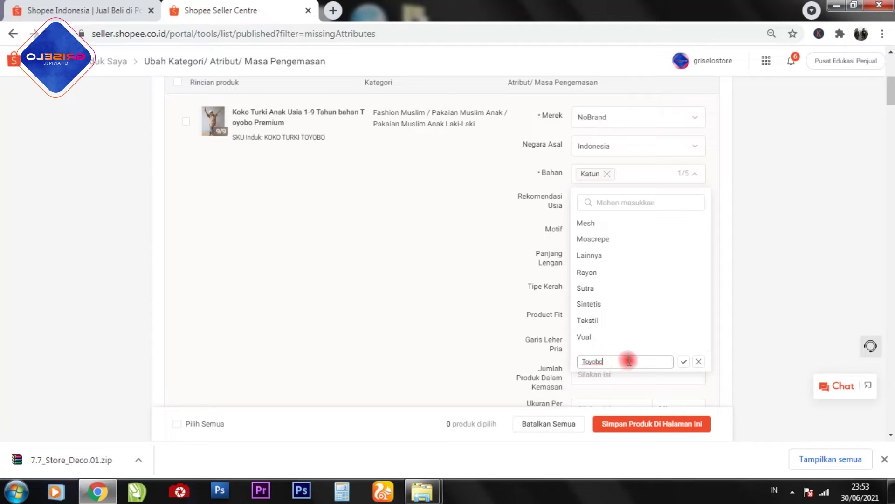
{"action": "left_click", "coordinate": [684, 362]}
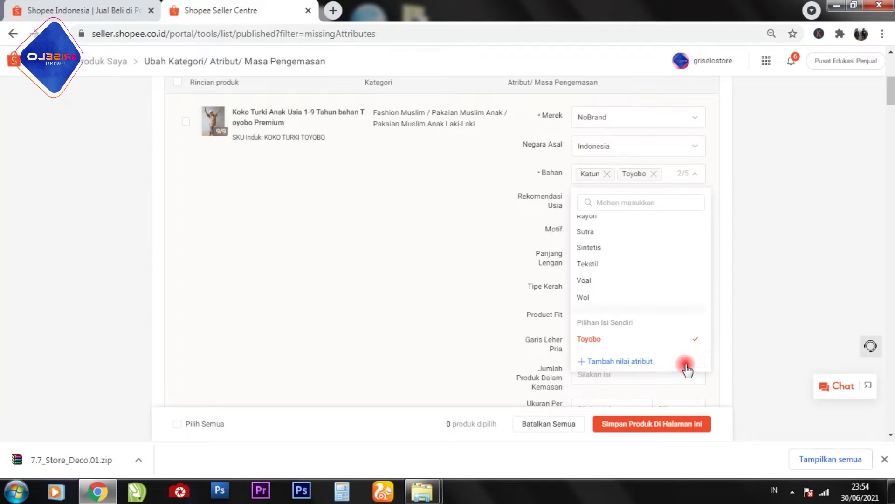
{"action": "left_click", "coordinate": [439, 198]}
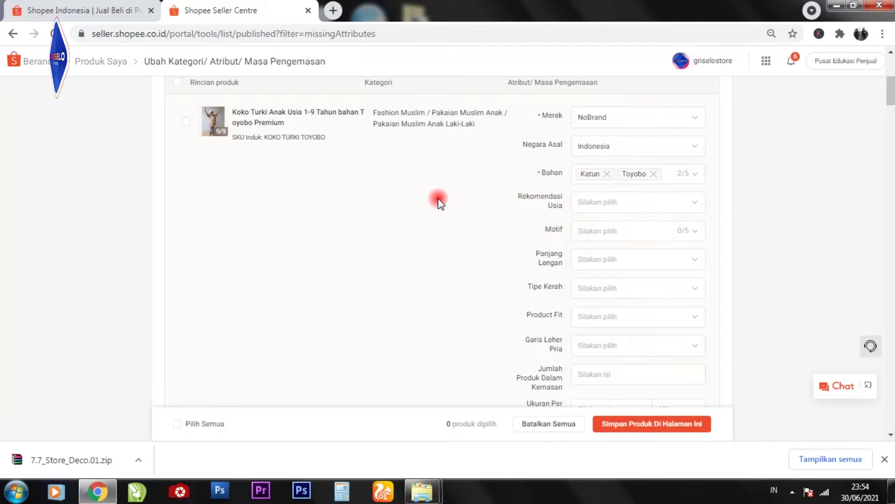
{"action": "left_click", "coordinate": [643, 201]}
{"action": "scroll", "coordinate": [655, 344], "scroll_direction": "down", "scroll_amount": 1}
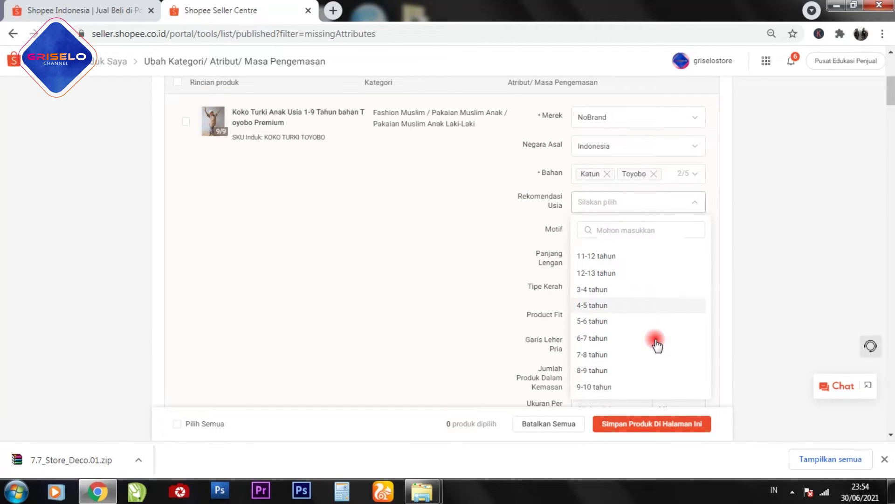
{"action": "left_click", "coordinate": [409, 192]}
{"action": "left_click", "coordinate": [684, 182]}
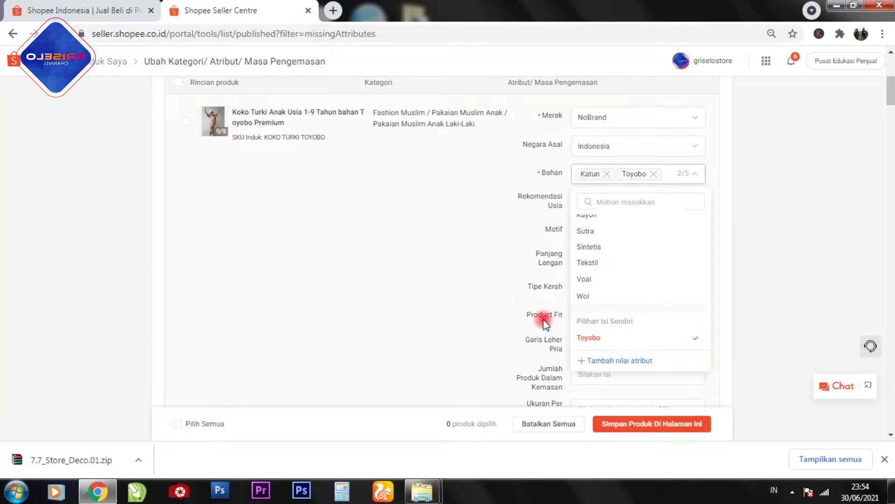
{"action": "left_click", "coordinate": [433, 273]}
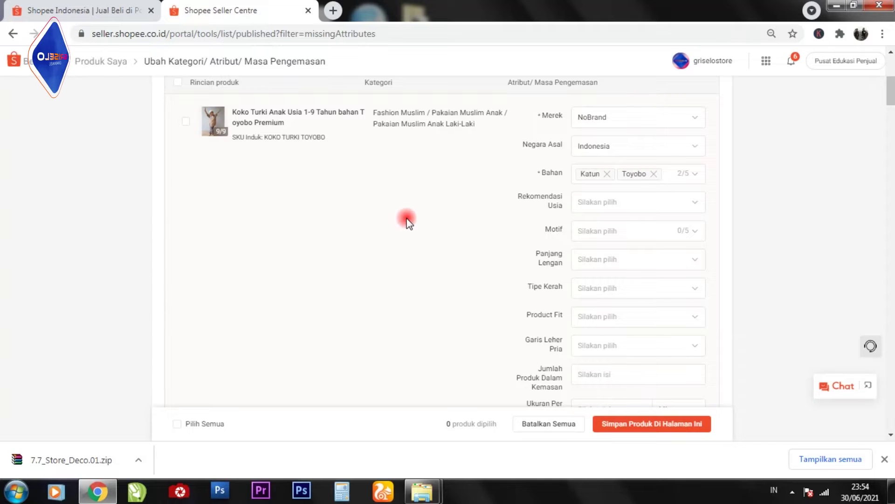
For the Koko Turki Anak Usia 1-9 Tahun product, set Rekomendasi Usia to 8-9 tahun and Motif to Polos
{"action": "left_click", "coordinate": [666, 206]}
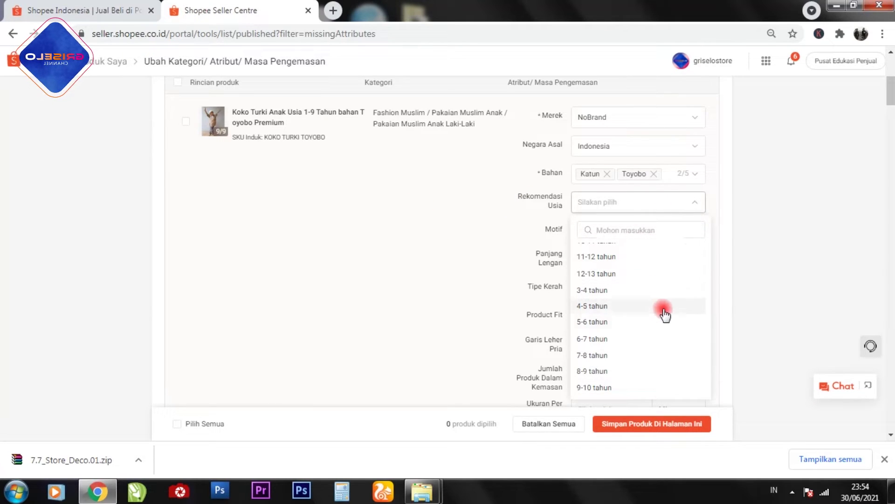
{"action": "left_click", "coordinate": [613, 371]}
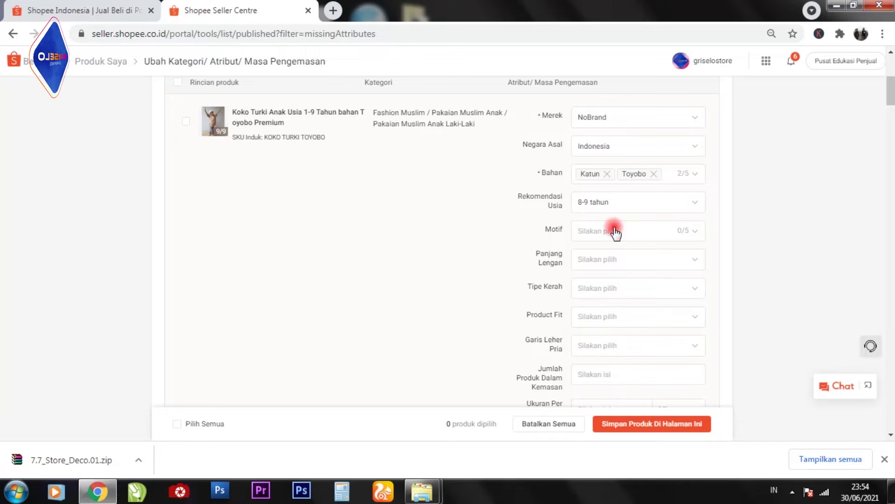
{"action": "left_click", "coordinate": [659, 230]}
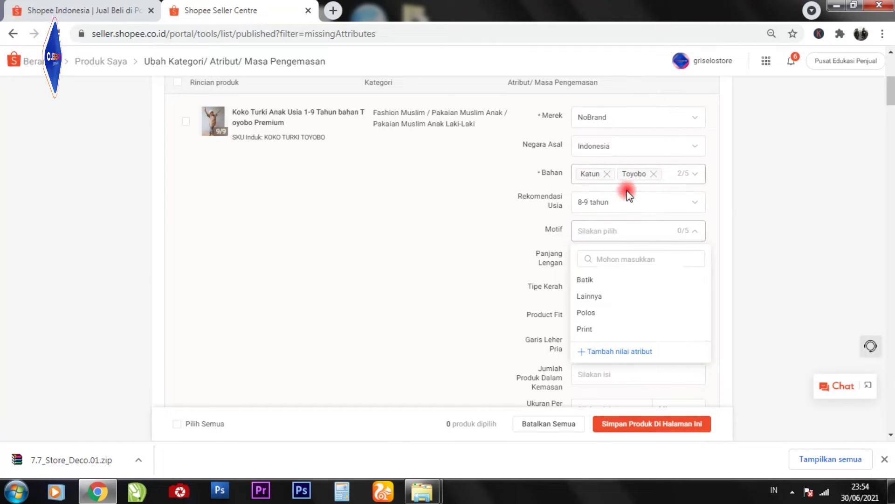
{"action": "left_click", "coordinate": [587, 312]}
{"action": "left_click", "coordinate": [473, 244]}
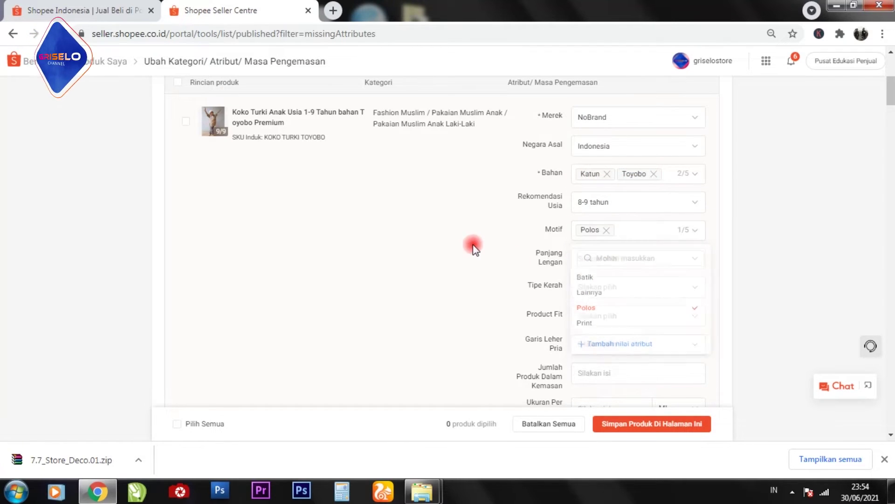
Set the same product's Panjang Lengan to Lengan Pendek and its Tipe Kerah to Kerah Mandarin
{"action": "left_click", "coordinate": [650, 260]}
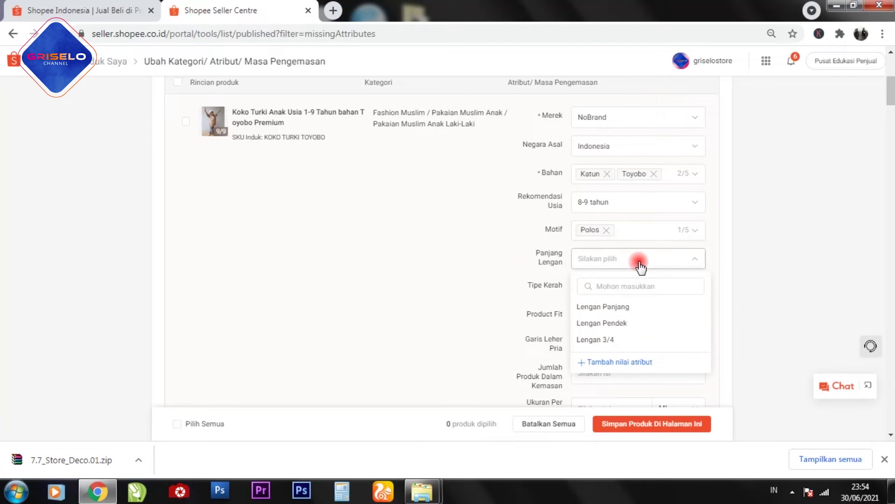
{"action": "left_click", "coordinate": [617, 326]}
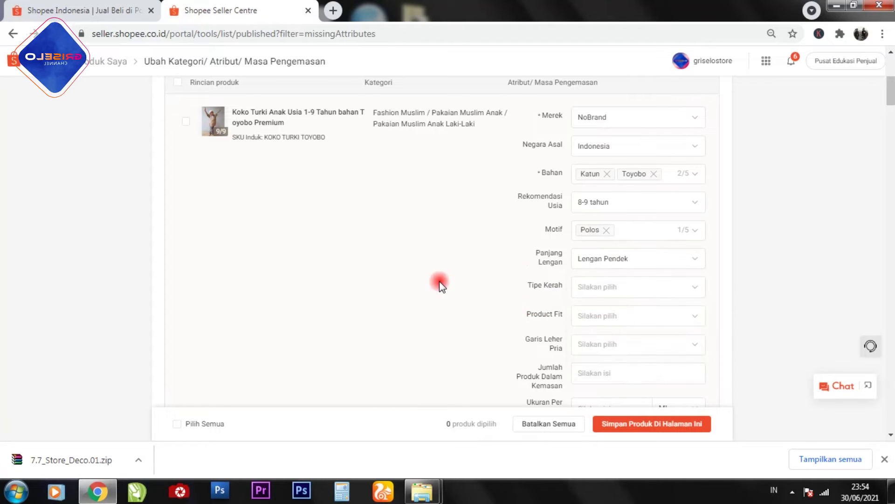
{"action": "left_click", "coordinate": [602, 288]}
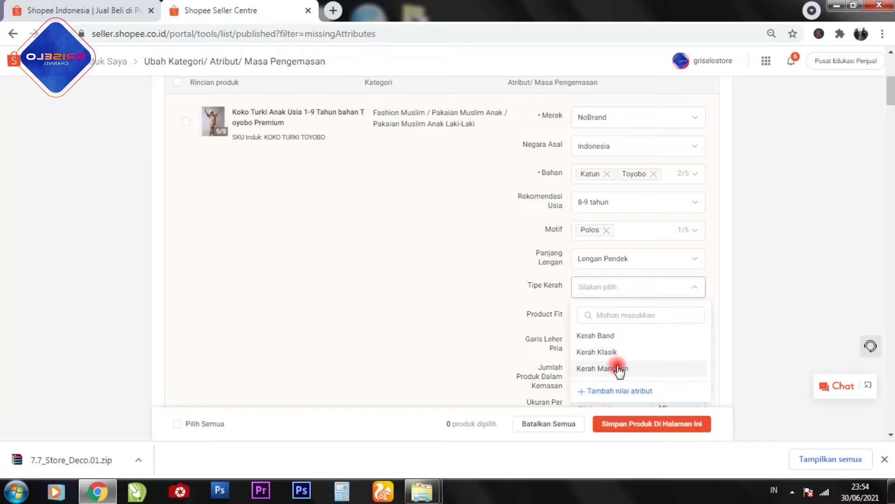
{"action": "left_click", "coordinate": [619, 369]}
Set the first product's Product Fit to Loose and its Garis Leher Pria to Bentuk V
{"action": "left_click", "coordinate": [664, 314]}
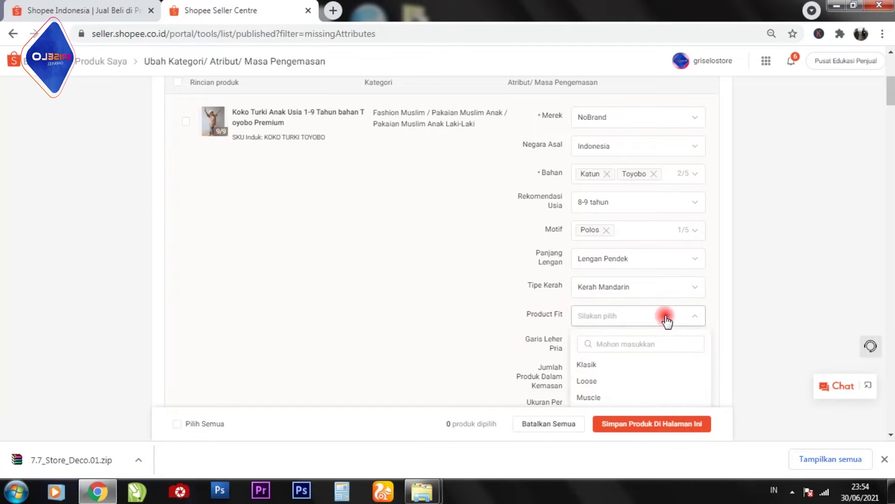
{"action": "scroll", "coordinate": [741, 287], "scroll_direction": "down", "scroll_amount": 3}
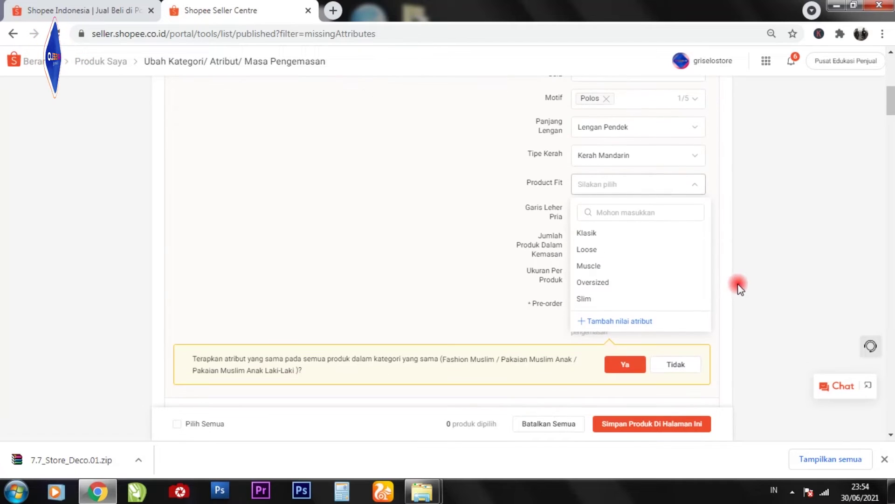
{"action": "left_click", "coordinate": [578, 250]}
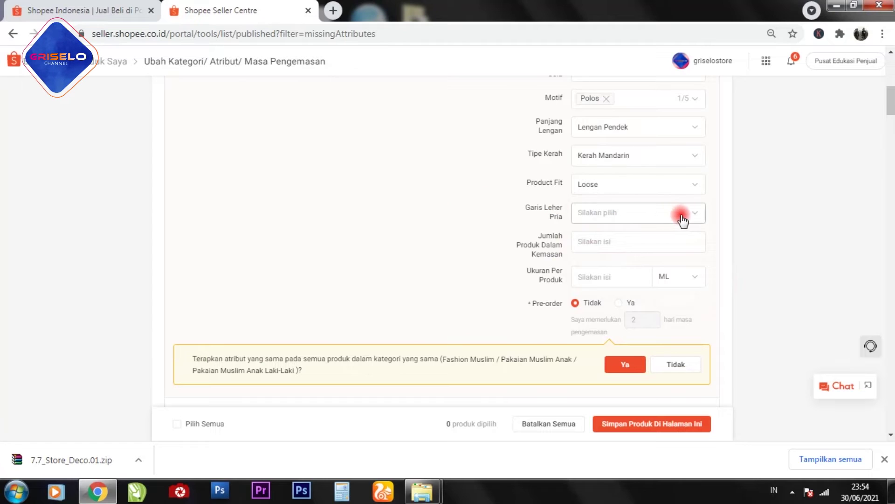
{"action": "left_click", "coordinate": [662, 216]}
{"action": "left_click", "coordinate": [599, 259]}
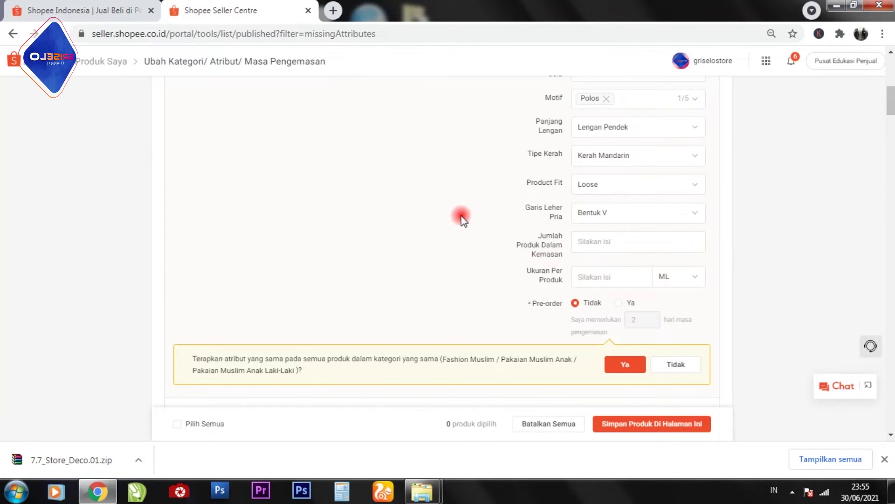
Enter 2 as the first product's Jumlah Produk Dalam Kemasan
{"action": "scroll", "coordinate": [460, 215], "scroll_direction": "up", "scroll_amount": 4}
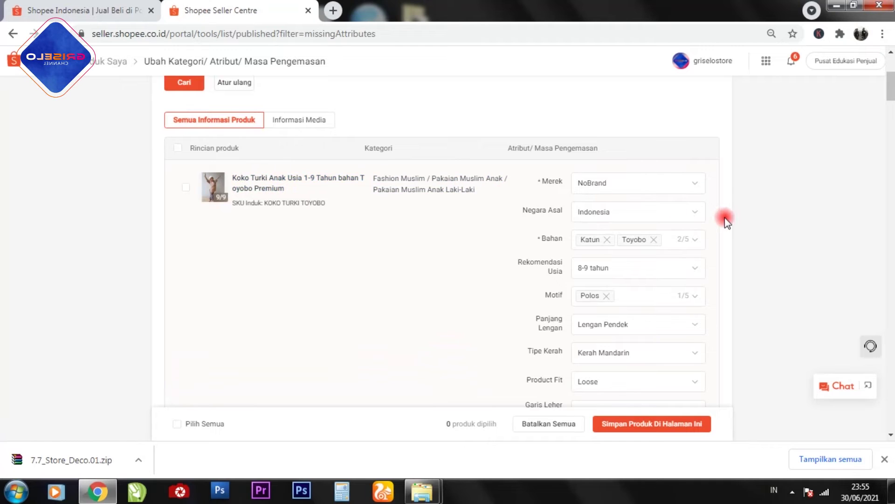
{"action": "scroll", "coordinate": [718, 219], "scroll_direction": "down", "scroll_amount": 4}
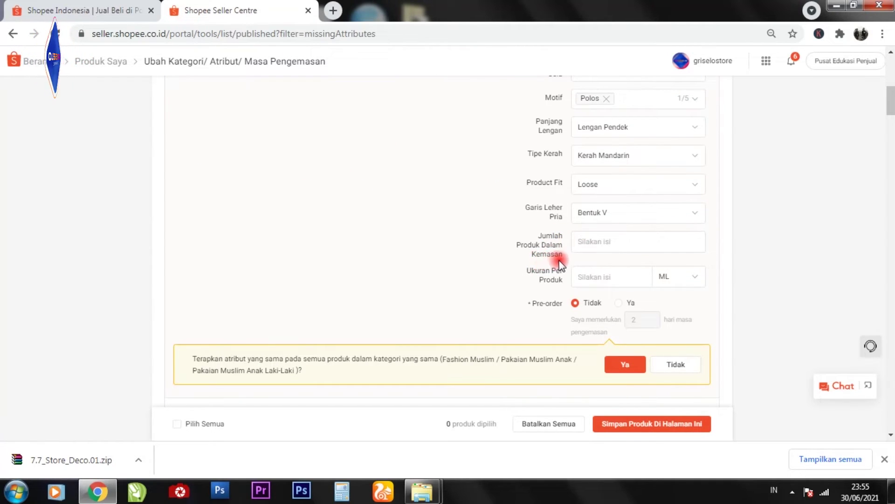
{"action": "left_click", "coordinate": [612, 243]}
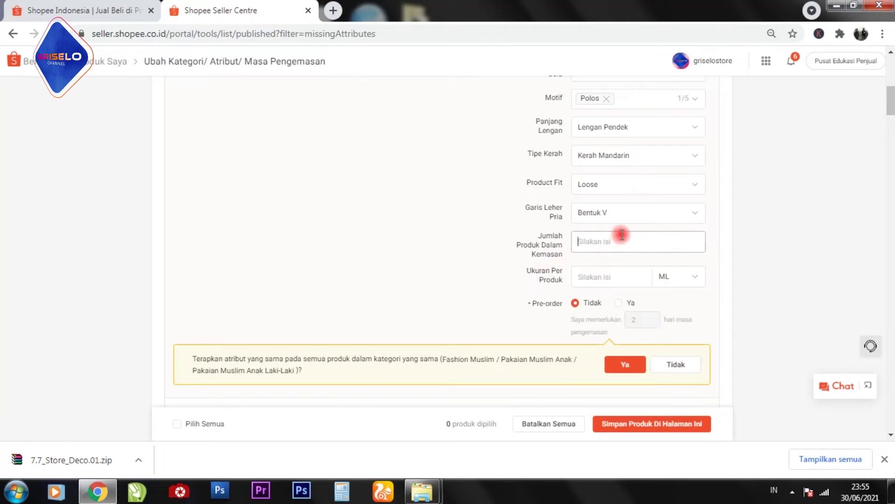
{"action": "type", "text": "2"}
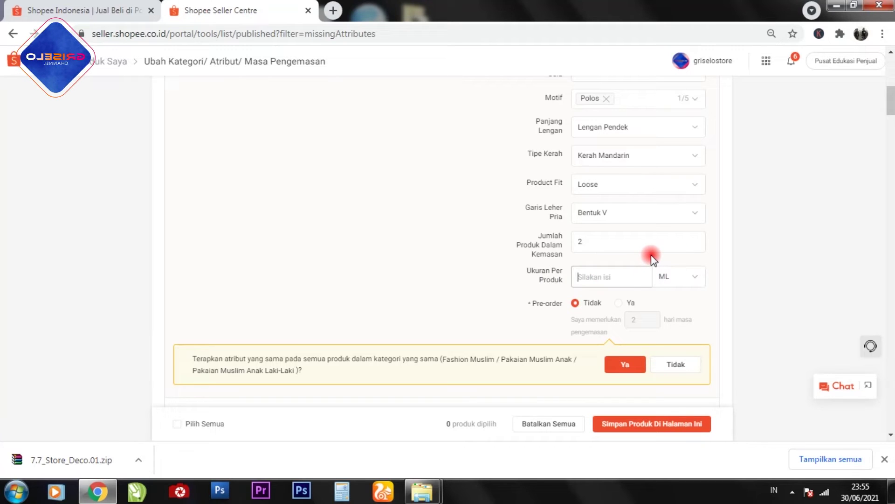
{"action": "left_click", "coordinate": [689, 280]}
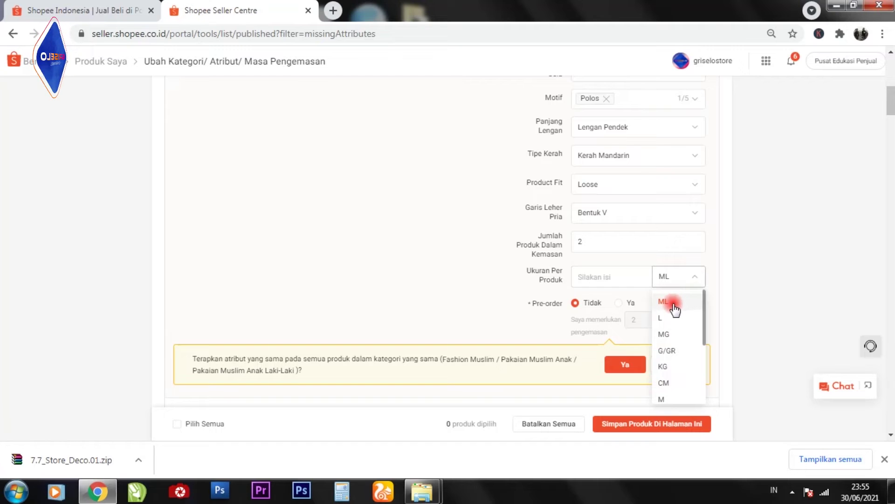
{"action": "scroll", "coordinate": [671, 326], "scroll_direction": "down", "scroll_amount": 3}
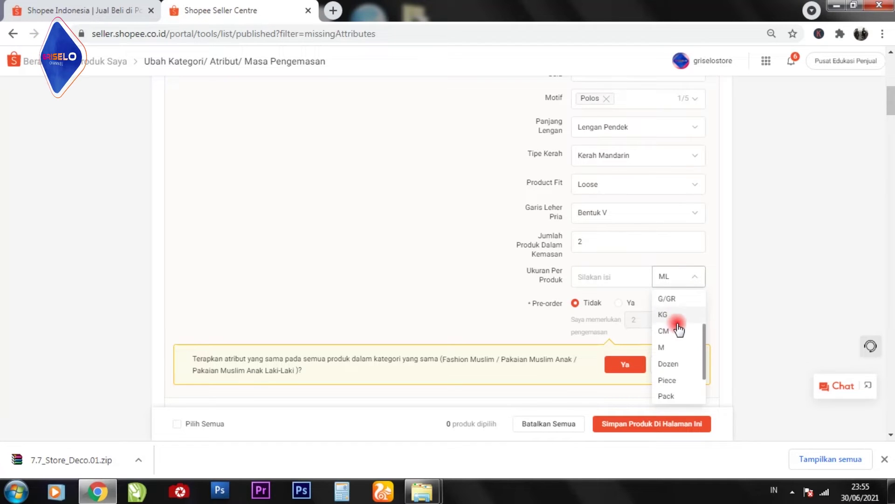
{"action": "scroll", "coordinate": [671, 326], "scroll_direction": "up", "scroll_amount": 3}
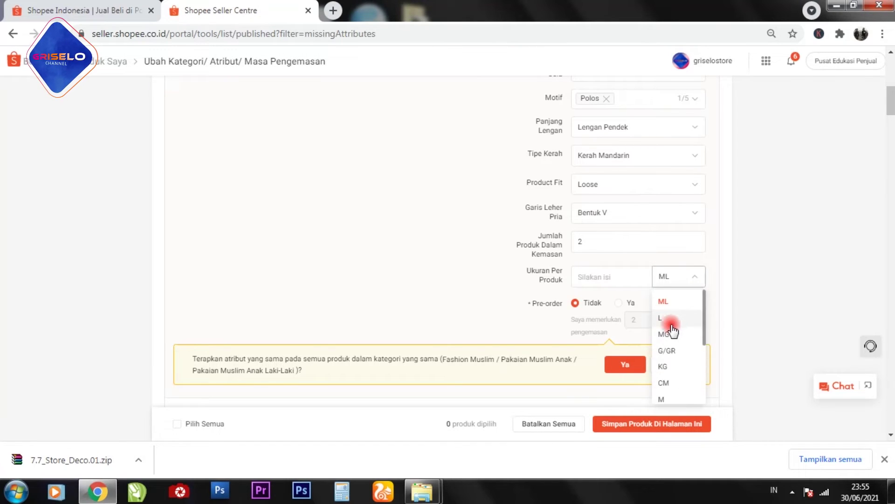
{"action": "left_click", "coordinate": [419, 260]}
{"action": "scroll", "coordinate": [418, 261], "scroll_direction": "up", "scroll_amount": 2}
{"action": "scroll", "coordinate": [457, 258], "scroll_direction": "down", "scroll_amount": 2}
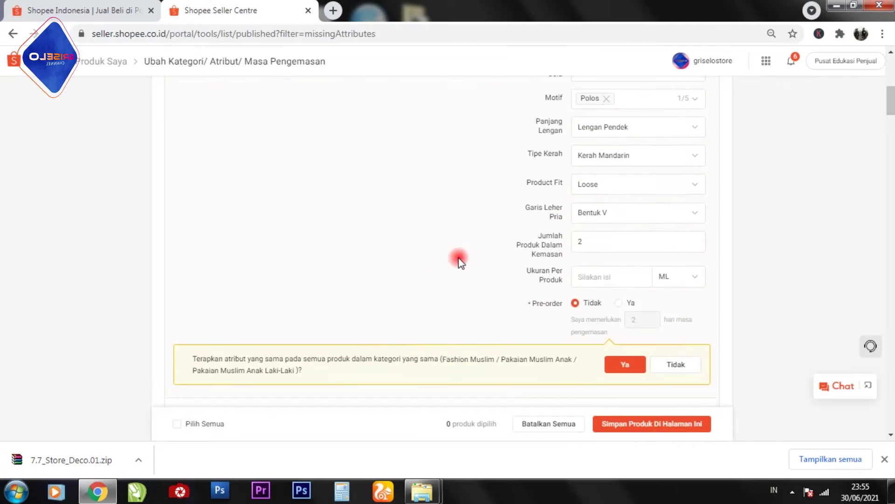
{"action": "scroll", "coordinate": [463, 254], "scroll_direction": "up", "scroll_amount": 3}
{"action": "scroll", "coordinate": [462, 254], "scroll_direction": "down", "scroll_amount": 4}
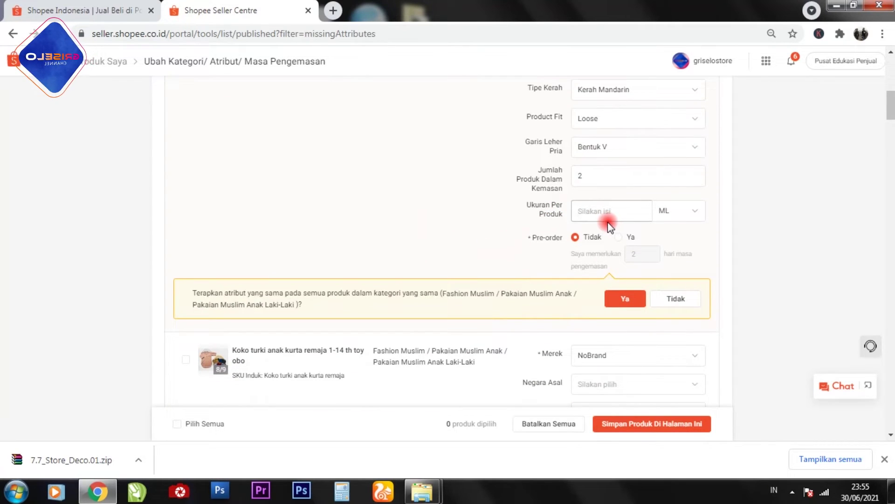
Set the first product's Ukuran Per Produk to 1 with Set as the unit
{"action": "left_click", "coordinate": [608, 219]}
{"action": "type", "text": "1"}
{"action": "left_click", "coordinate": [685, 207]}
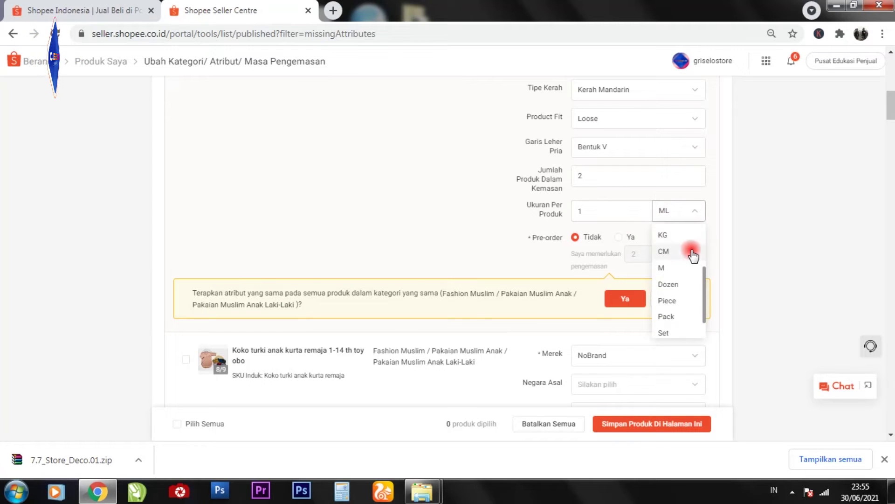
{"action": "scroll", "coordinate": [692, 255], "scroll_direction": "down", "scroll_amount": 3}
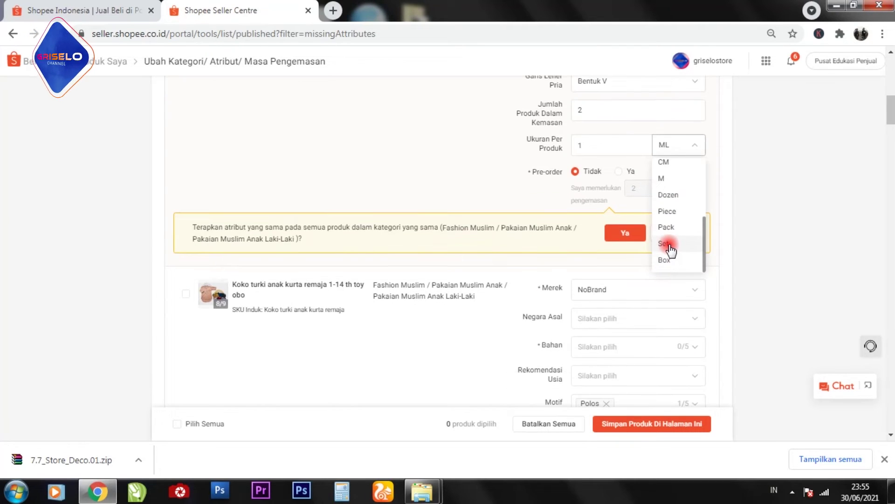
{"action": "left_click", "coordinate": [668, 246]}
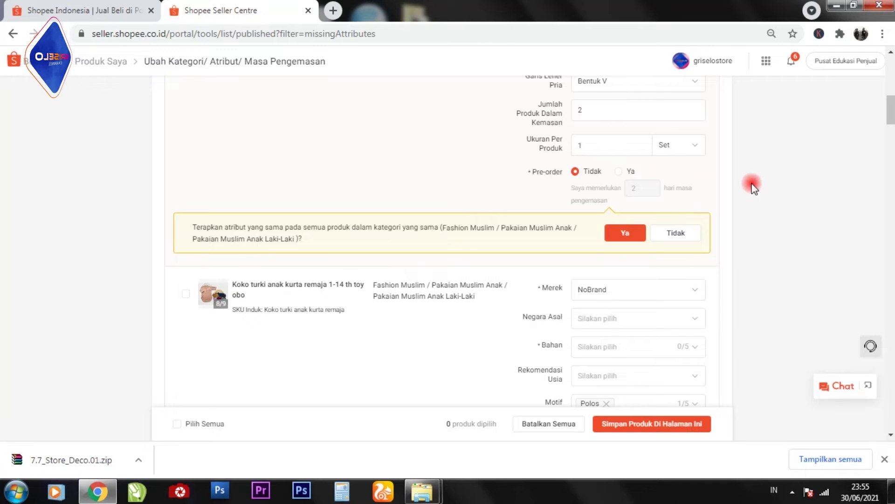
Review the first product's category and filled-in attributes, and the offer to apply them to all products in the same category
{"action": "scroll", "coordinate": [549, 186], "scroll_direction": "up", "scroll_amount": 3}
{"action": "scroll", "coordinate": [546, 186], "scroll_direction": "down", "scroll_amount": 3}
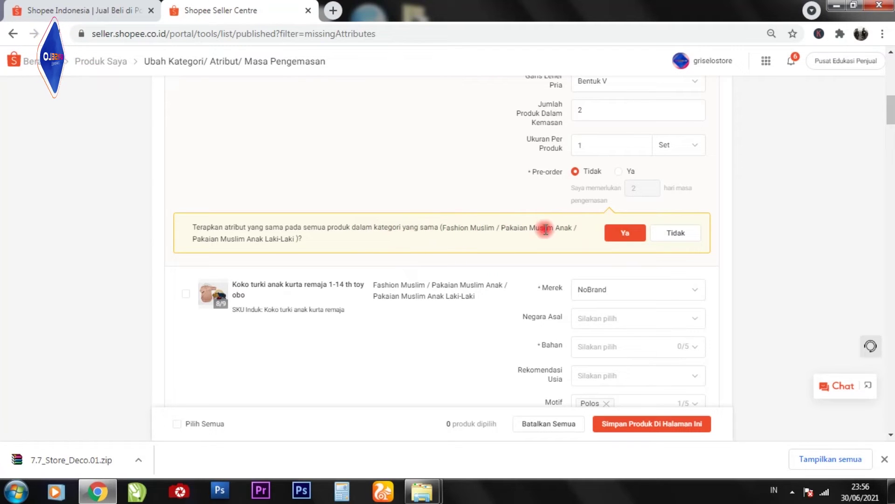
{"action": "scroll", "coordinate": [541, 227], "scroll_direction": "up", "scroll_amount": 8}
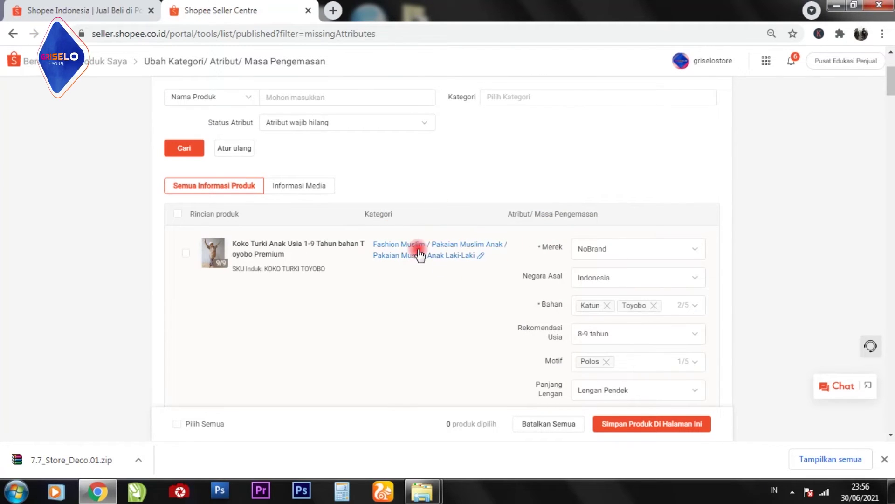
{"action": "scroll", "coordinate": [496, 256], "scroll_direction": "down", "scroll_amount": 6}
{"action": "scroll", "coordinate": [504, 250], "scroll_direction": "up", "scroll_amount": 2}
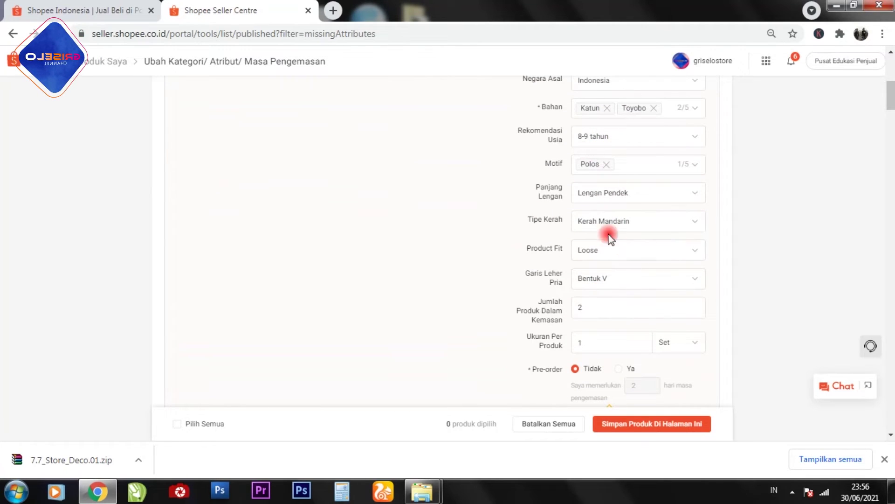
{"action": "scroll", "coordinate": [416, 244], "scroll_direction": "down", "scroll_amount": 3}
{"action": "scroll", "coordinate": [421, 241], "scroll_direction": "down", "scroll_amount": 3}
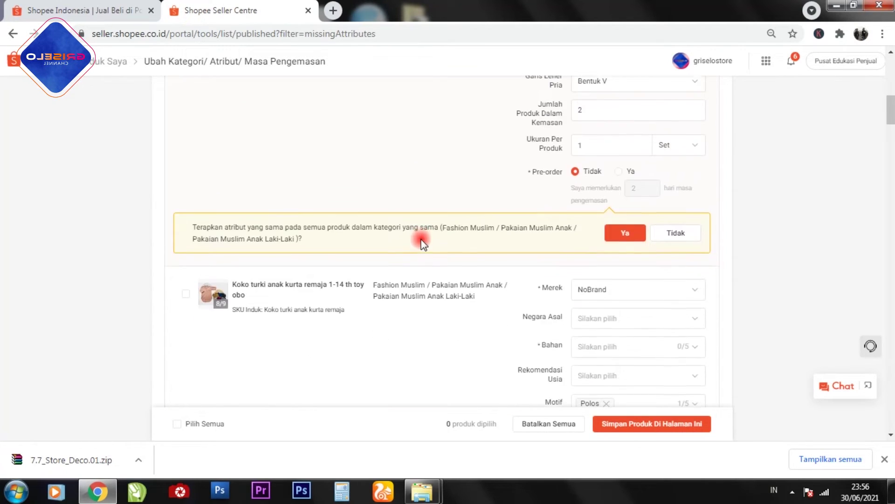
{"action": "scroll", "coordinate": [529, 167], "scroll_direction": "up", "scroll_amount": 3}
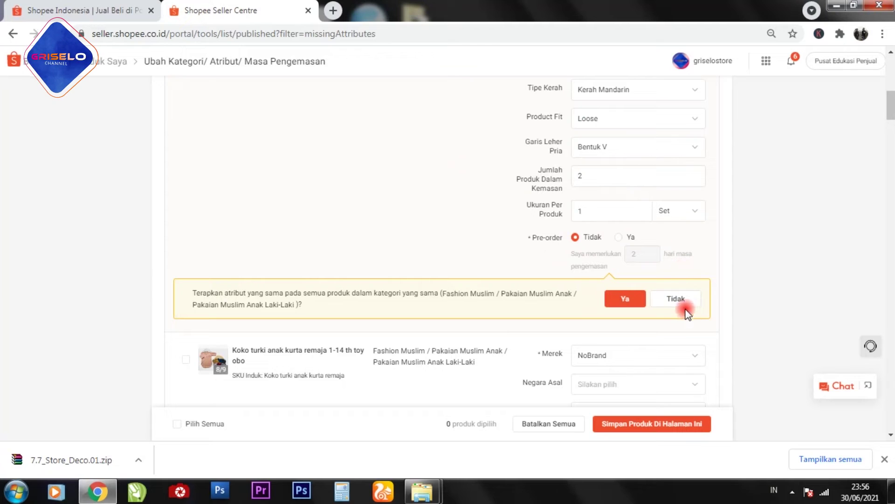
{"action": "scroll", "coordinate": [540, 236], "scroll_direction": "up", "scroll_amount": 5}
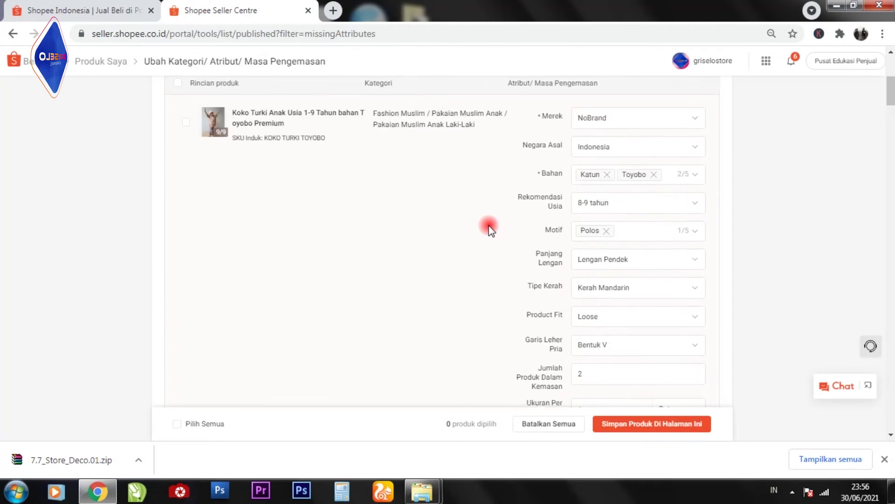
{"action": "scroll", "coordinate": [488, 226], "scroll_direction": "down", "scroll_amount": 2}
{"action": "scroll", "coordinate": [485, 224], "scroll_direction": "up", "scroll_amount": 2}
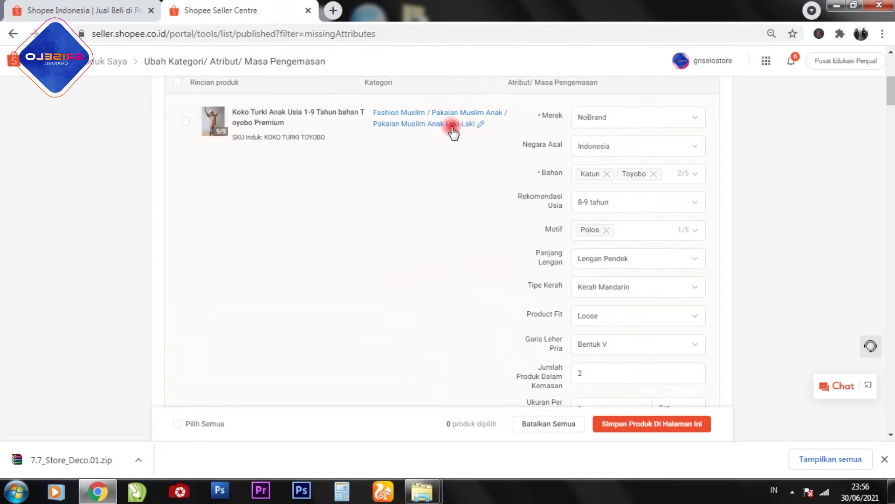
{"action": "scroll", "coordinate": [636, 249], "scroll_direction": "down", "scroll_amount": 2}
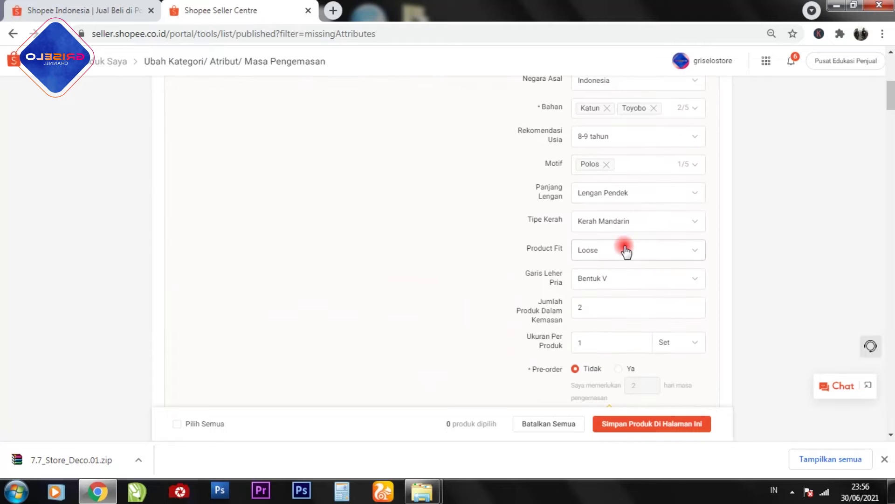
Decline applying the first product's attributes to all products in the same category
{"action": "scroll", "coordinate": [628, 256], "scroll_direction": "down", "scroll_amount": 4}
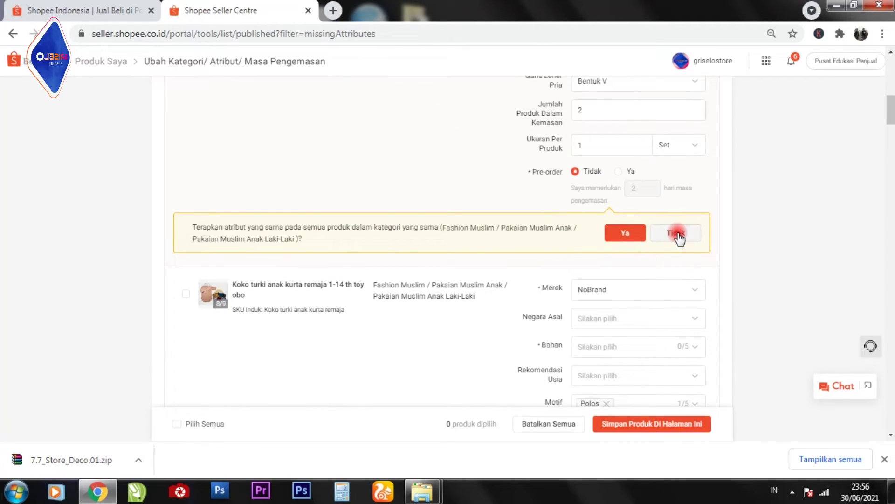
{"action": "left_click", "coordinate": [677, 234]}
{"action": "scroll", "coordinate": [476, 175], "scroll_direction": "up", "scroll_amount": 5}
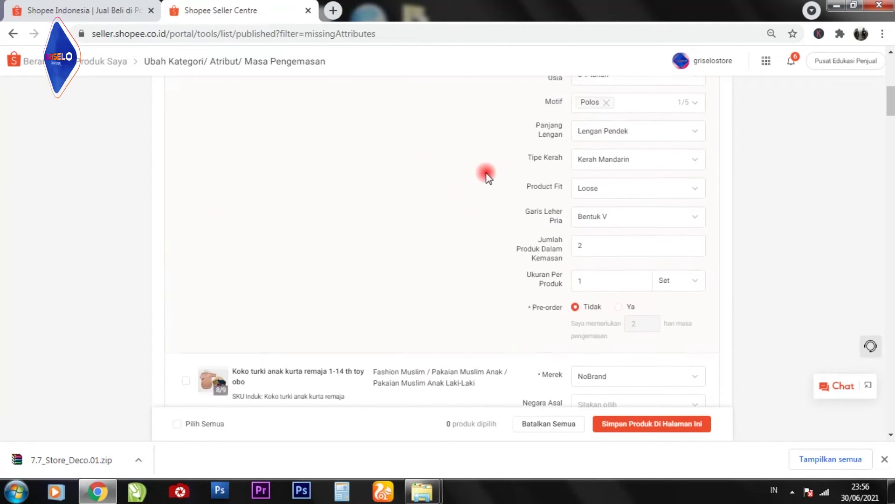
Set Negara Asal to Indonesia for the second product, Koko turki anak kurta remaja
{"action": "scroll", "coordinate": [512, 188], "scroll_direction": "down", "scroll_amount": 4}
{"action": "scroll", "coordinate": [513, 189], "scroll_direction": "down", "scroll_amount": 3}
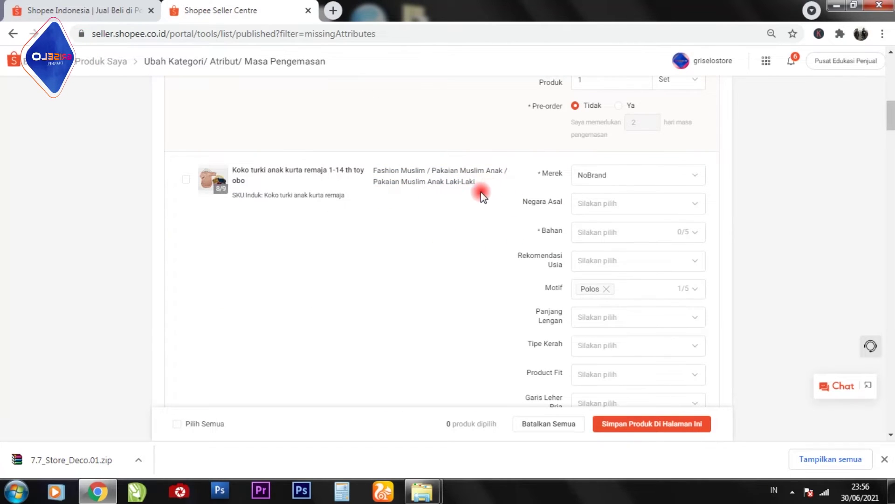
{"action": "scroll", "coordinate": [482, 196], "scroll_direction": "down", "scroll_amount": 1}
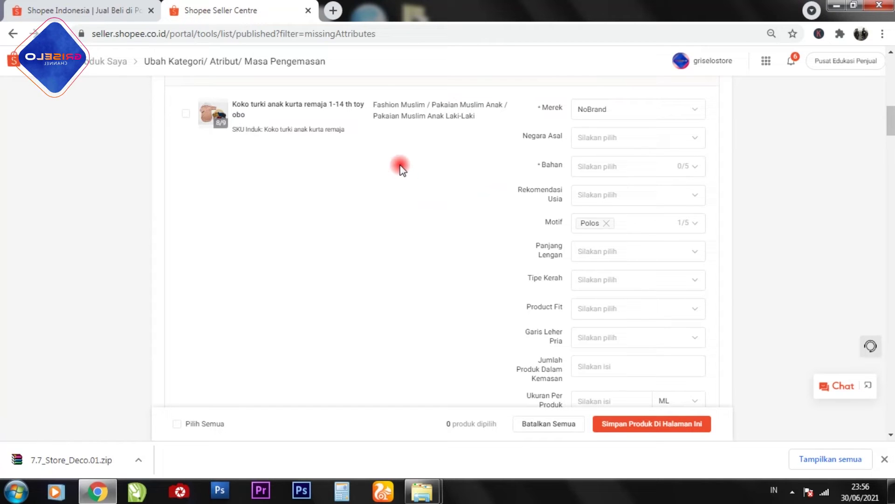
{"action": "scroll", "coordinate": [466, 187], "scroll_direction": "up", "scroll_amount": 5}
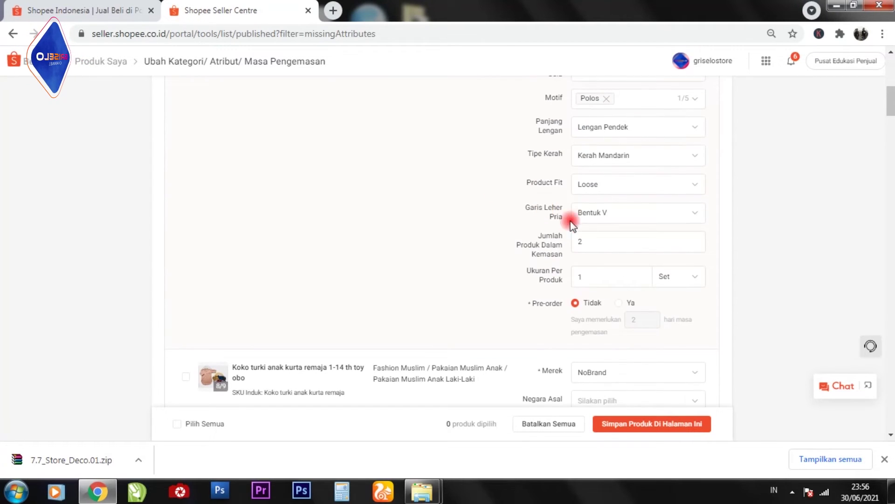
{"action": "left_click", "coordinate": [606, 241]}
{"action": "scroll", "coordinate": [560, 233], "scroll_direction": "down", "scroll_amount": 5}
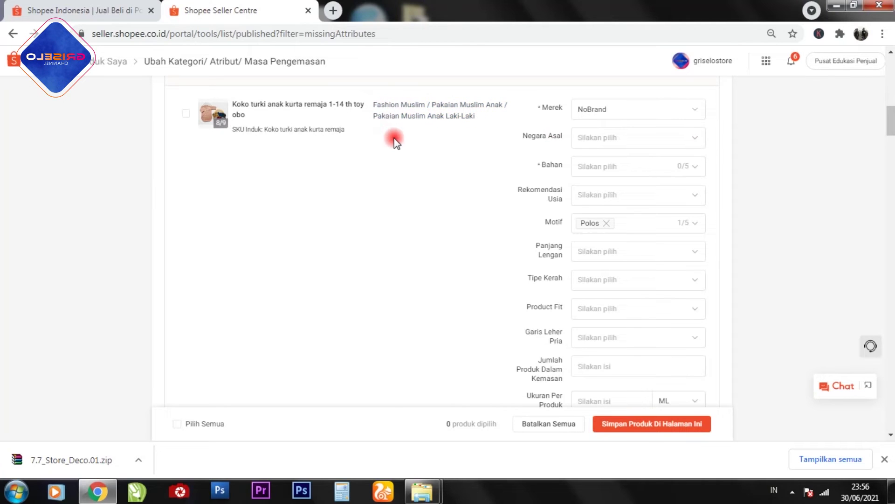
{"action": "left_click", "coordinate": [686, 145]}
{"action": "left_click", "coordinate": [606, 234]}
Set the second product's Bahan to Katun and add Toyobo as a custom material value
{"action": "left_click", "coordinate": [648, 167]}
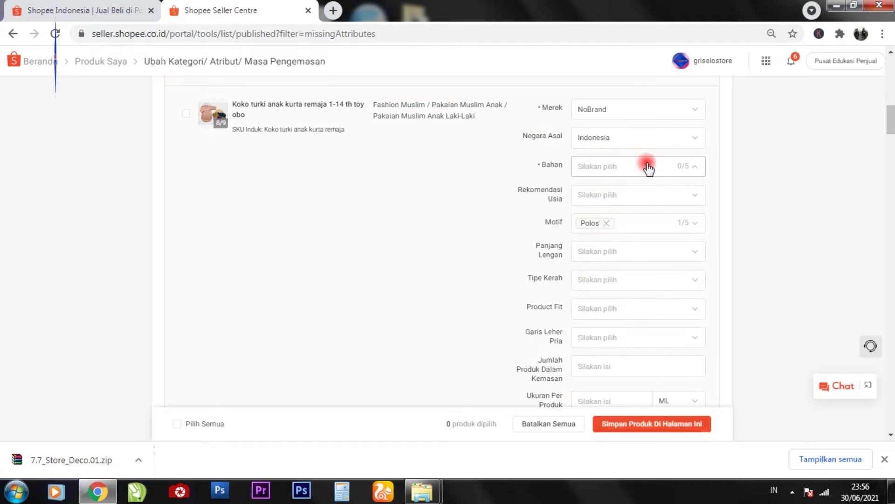
{"action": "left_click", "coordinate": [610, 230]}
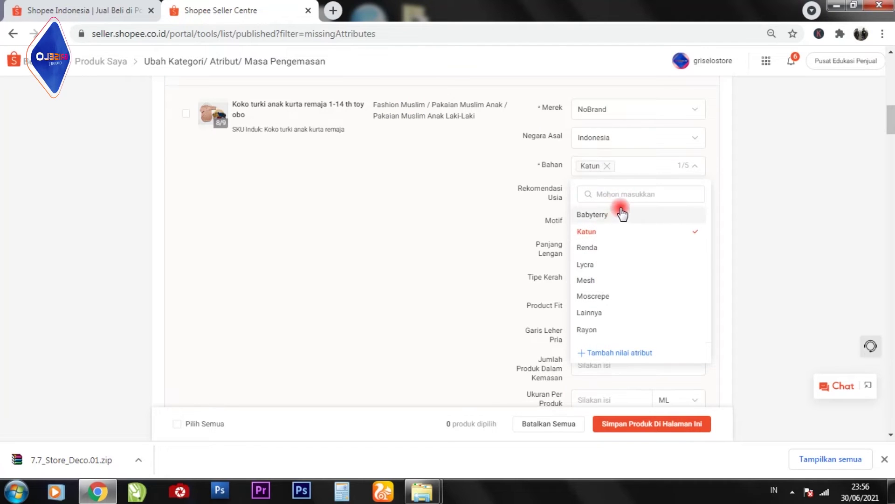
{"action": "left_click", "coordinate": [601, 353]}
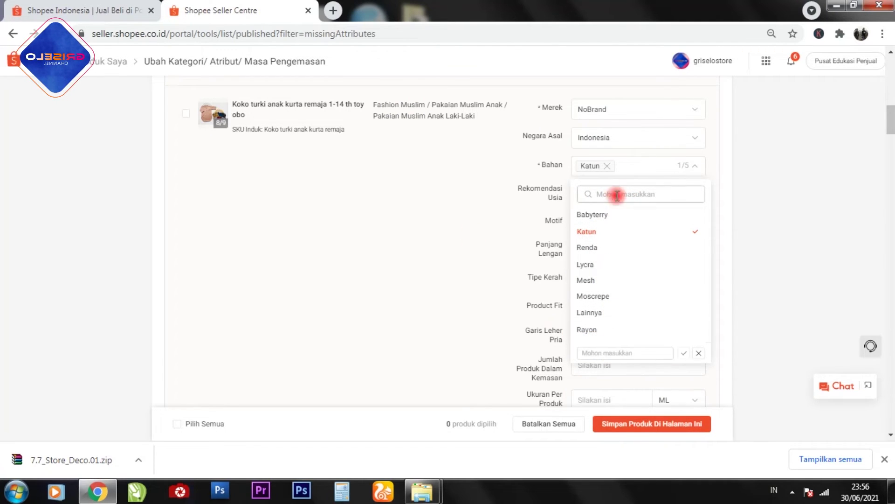
{"action": "left_click", "coordinate": [618, 351]}
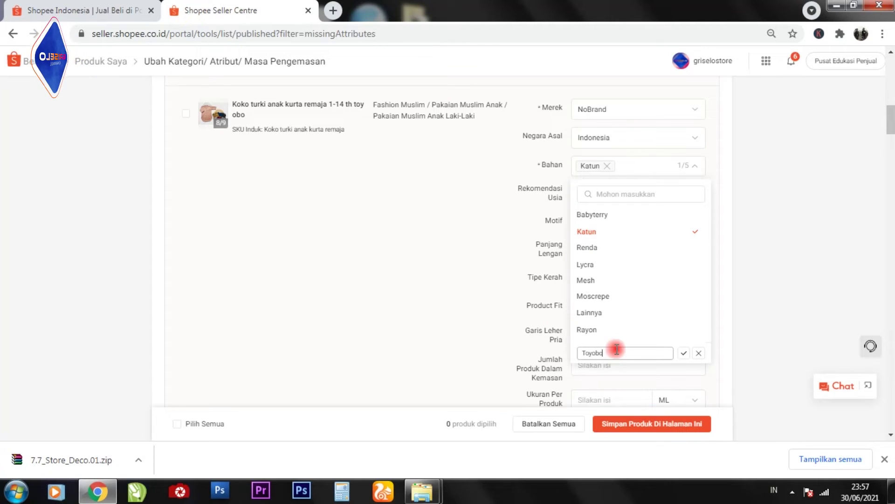
{"action": "left_click", "coordinate": [684, 353]}
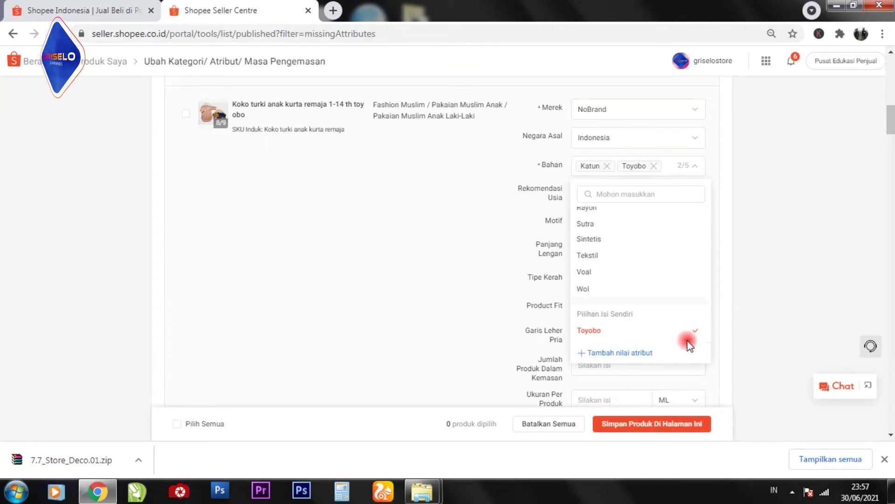
{"action": "left_click", "coordinate": [462, 240]}
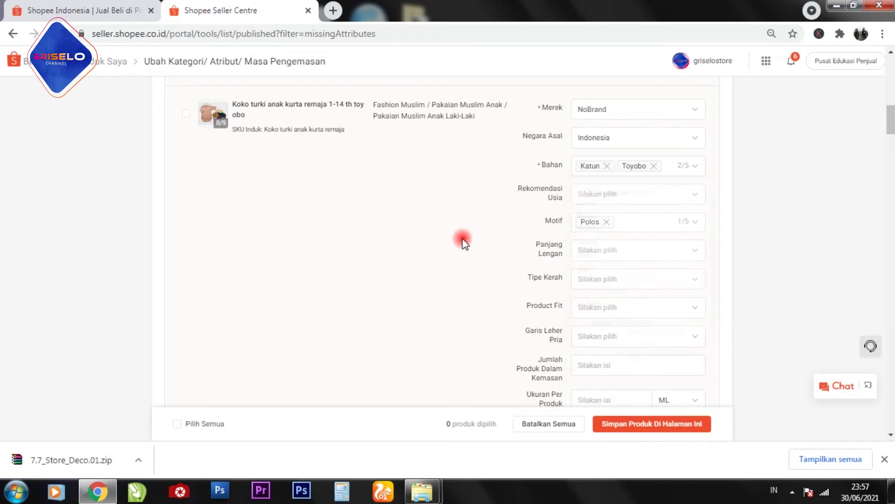
Set the second product's Rekomendasi Usia to 12-13 tahun and its Panjang Lengan to Lengan 3/4
{"action": "left_click", "coordinate": [659, 194]}
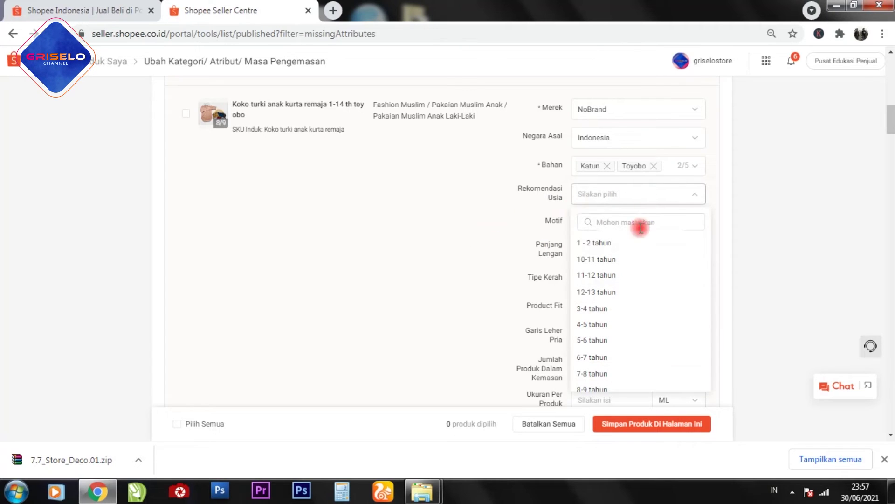
{"action": "left_click", "coordinate": [621, 293]}
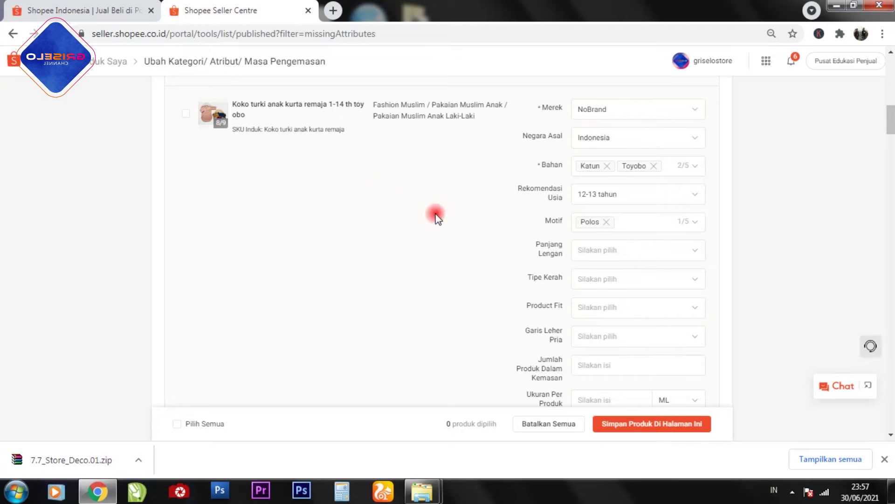
{"action": "left_click", "coordinate": [639, 252]}
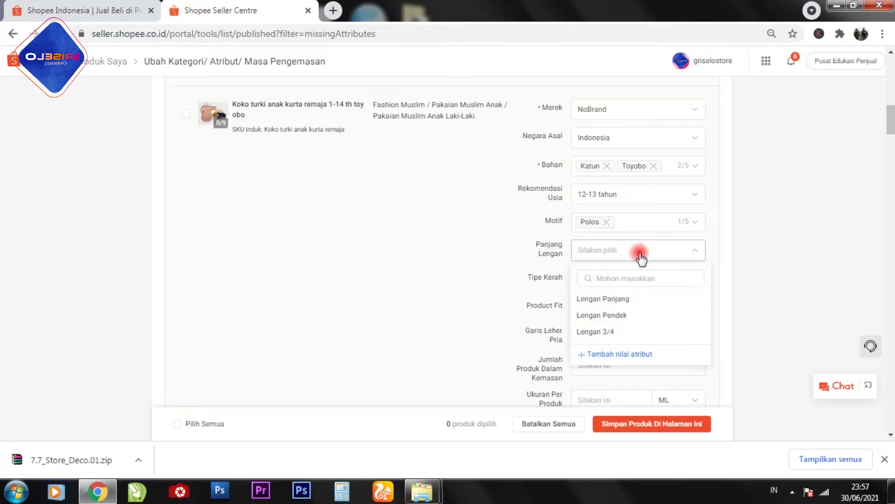
{"action": "left_click", "coordinate": [616, 331]}
Set the second product's Tipe Kerah to Kerah Mandarin
{"action": "scroll", "coordinate": [440, 252], "scroll_direction": "down", "scroll_amount": 1}
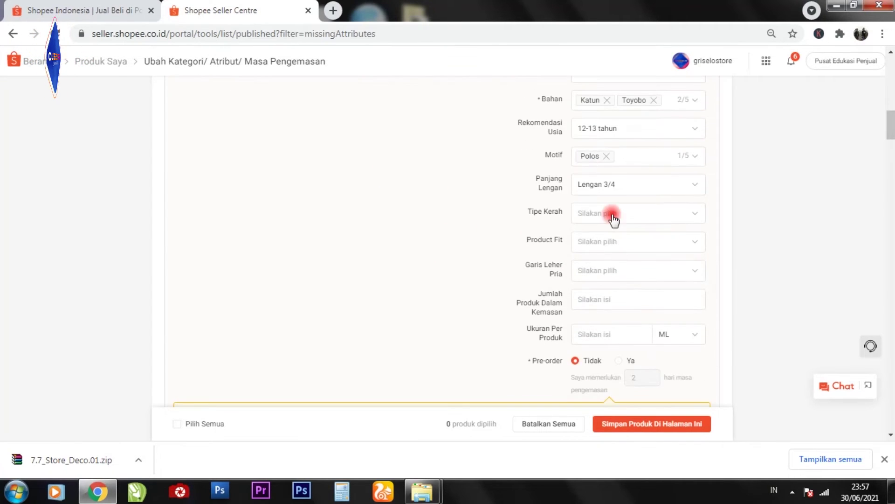
{"action": "left_click", "coordinate": [625, 213]}
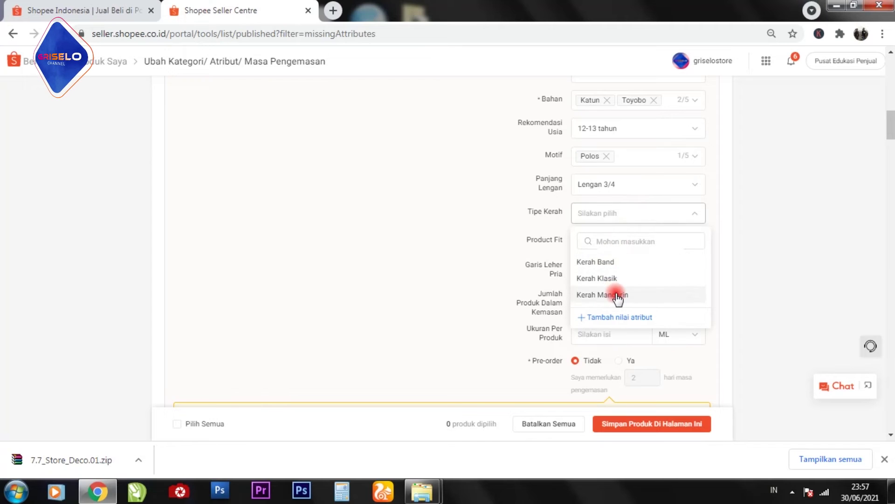
{"action": "left_click", "coordinate": [618, 294]}
Set the second product's Product Fit to Loose and its Garis Leher Pria to Bentuk V
{"action": "left_click", "coordinate": [616, 242]}
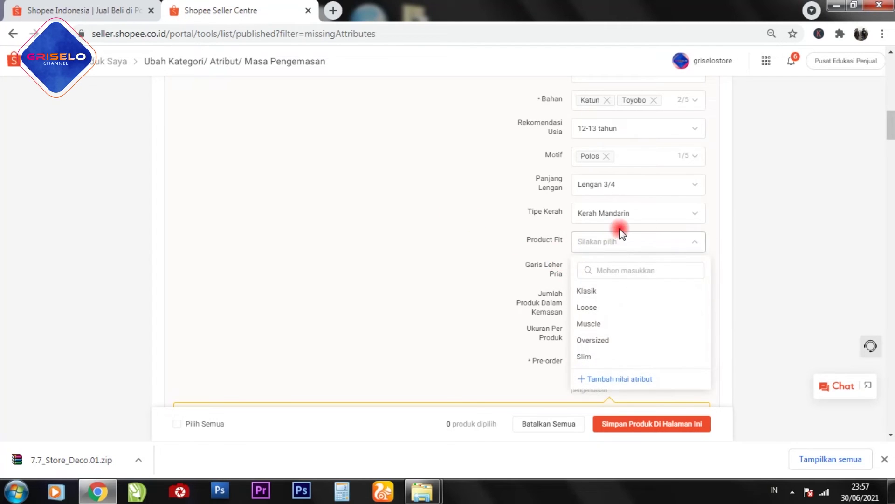
{"action": "left_click", "coordinate": [602, 307]}
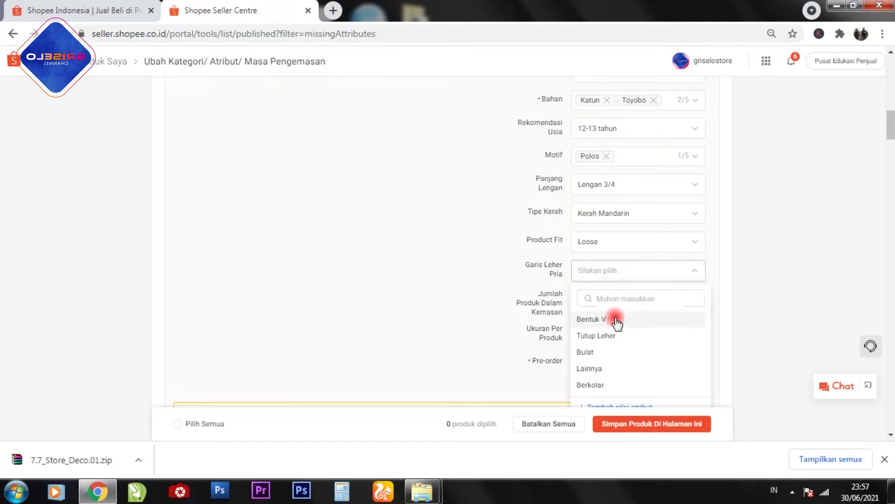
{"action": "left_click", "coordinate": [612, 315]}
Enter 1 as the second product's Jumlah Produk Dalam Kemasan and set its Ukuran Per Produk to 1 Piece
{"action": "scroll", "coordinate": [467, 238], "scroll_direction": "down", "scroll_amount": 3}
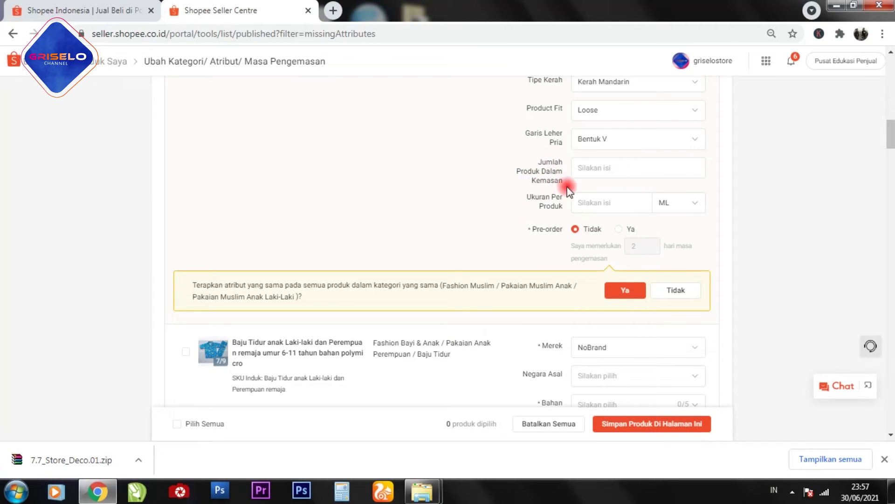
{"action": "left_click", "coordinate": [611, 171]}
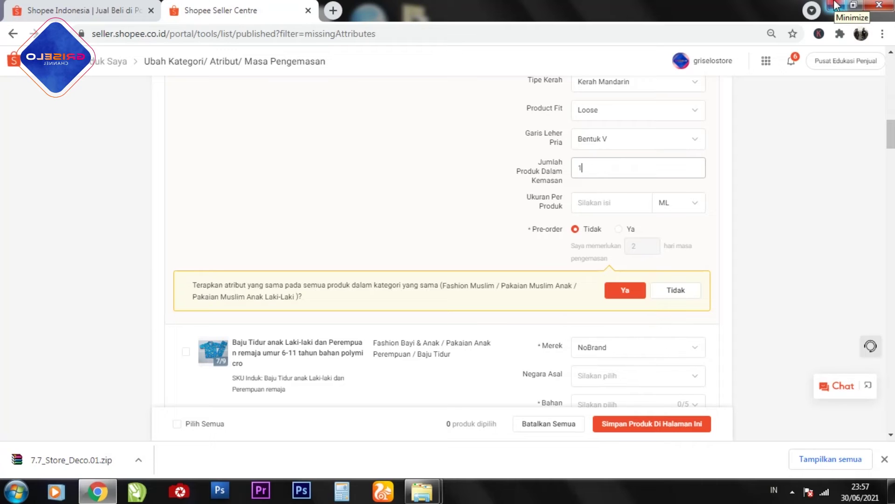
{"action": "left_click", "coordinate": [466, 167]}
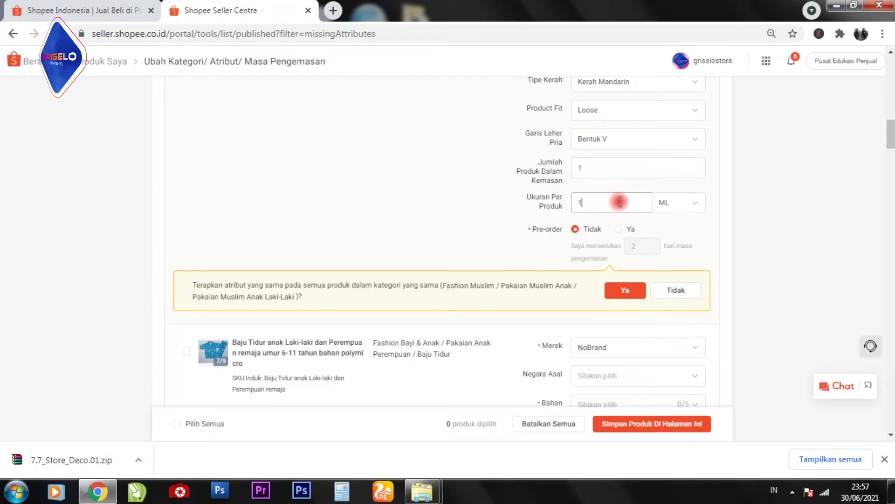
{"action": "left_click", "coordinate": [693, 204]}
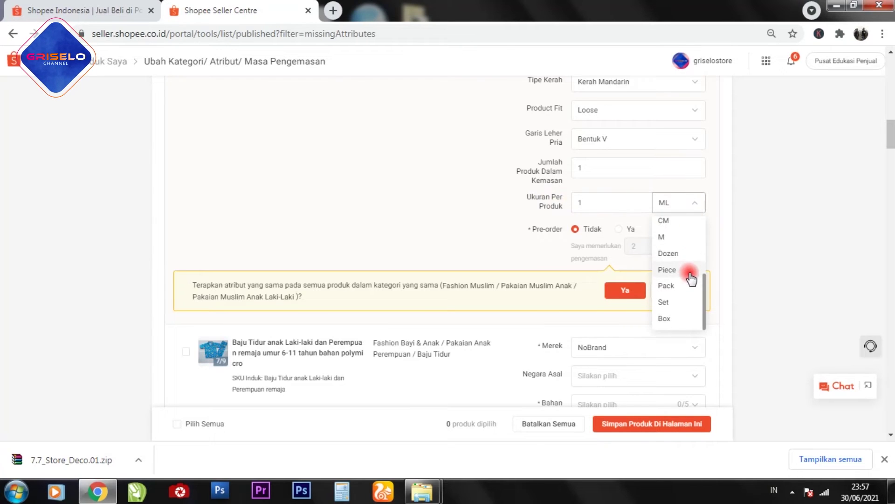
{"action": "left_click", "coordinate": [673, 271]}
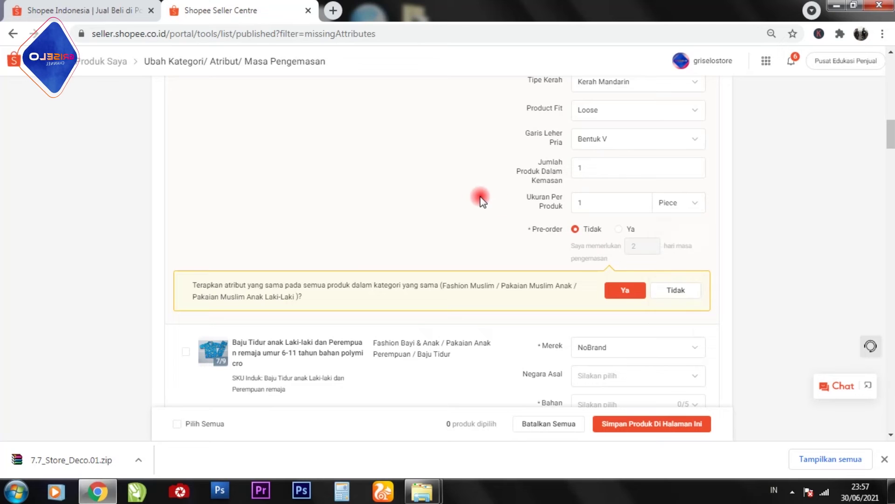
Check the second product's filled-in attributes and decline applying them to all products in the same category
{"action": "scroll", "coordinate": [467, 199], "scroll_direction": "up", "scroll_amount": 8}
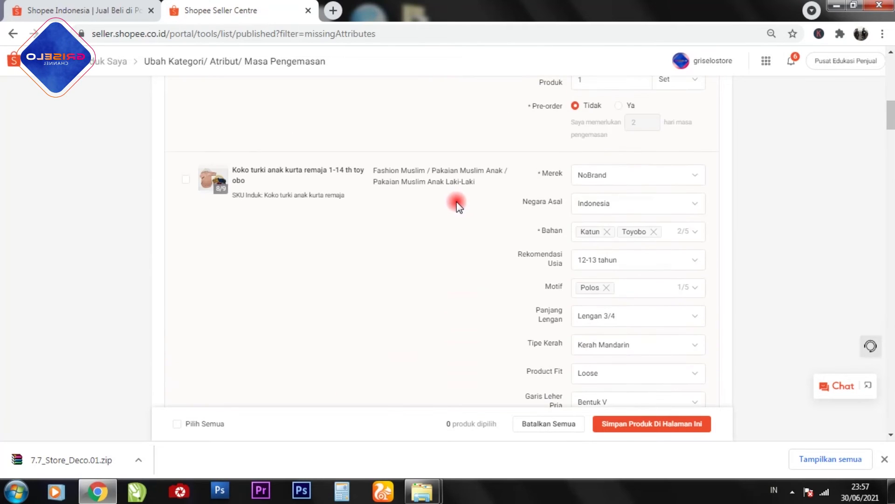
{"action": "scroll", "coordinate": [457, 206], "scroll_direction": "down", "scroll_amount": 5}
{"action": "scroll", "coordinate": [457, 207], "scroll_direction": "down", "scroll_amount": 1}
{"action": "scroll", "coordinate": [456, 206], "scroll_direction": "up", "scroll_amount": 6}
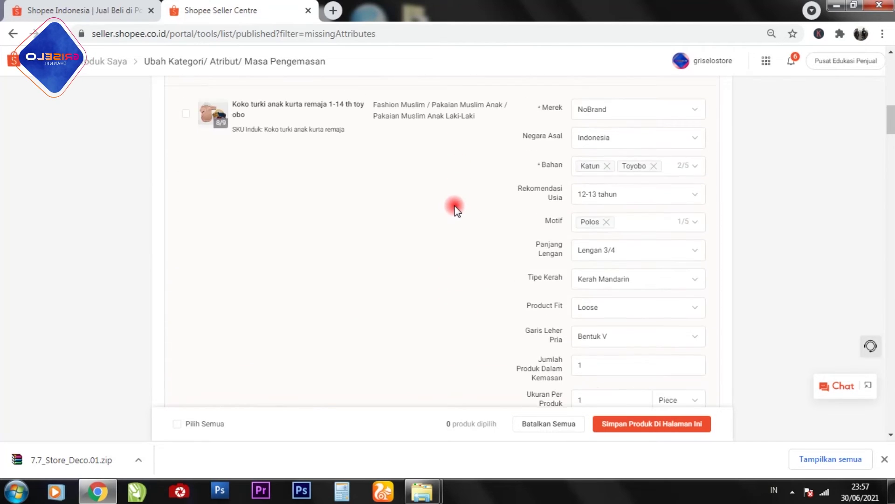
{"action": "scroll", "coordinate": [455, 206], "scroll_direction": "down", "scroll_amount": 6}
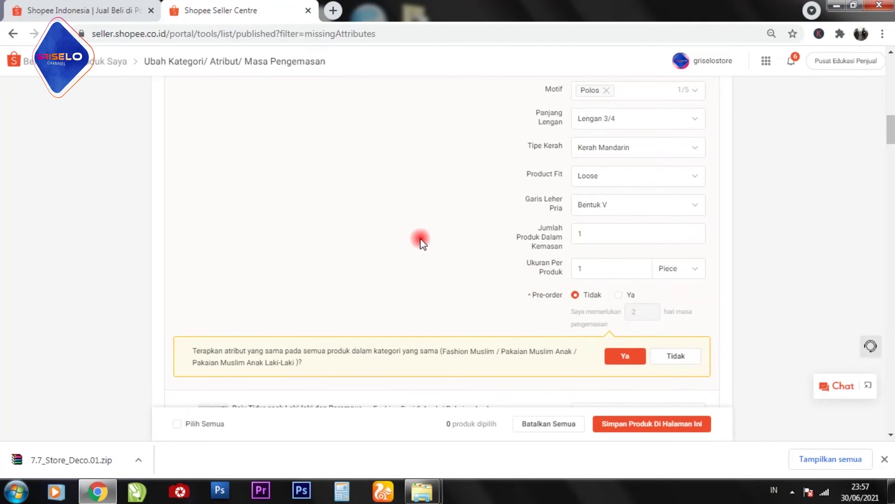
{"action": "left_click", "coordinate": [677, 356]}
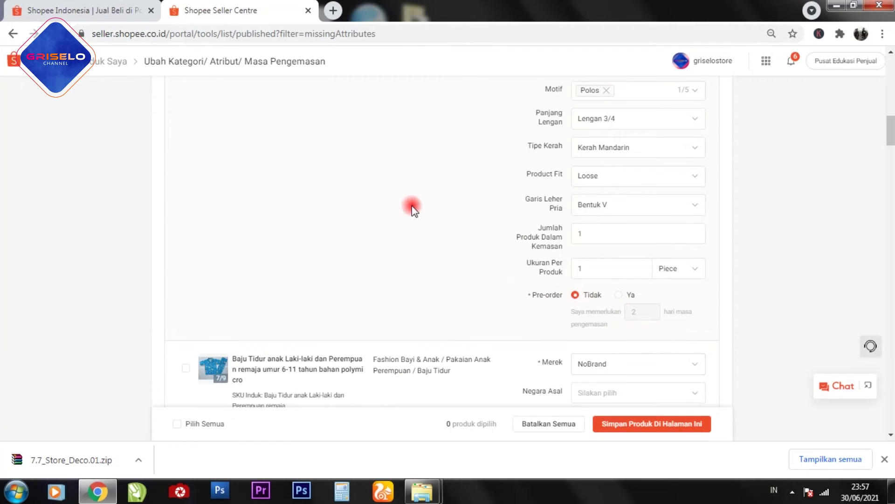
Examine the units offered for the second product's Ukuran Per Produk and its Jumlah Produk Dalam Kemasan entry
{"action": "left_click", "coordinate": [690, 270]}
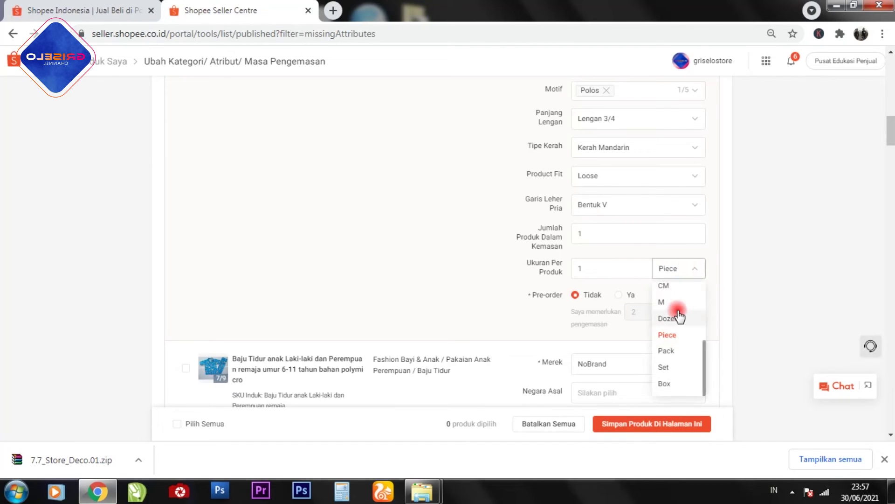
{"action": "scroll", "coordinate": [676, 310], "scroll_direction": "up", "scroll_amount": 2}
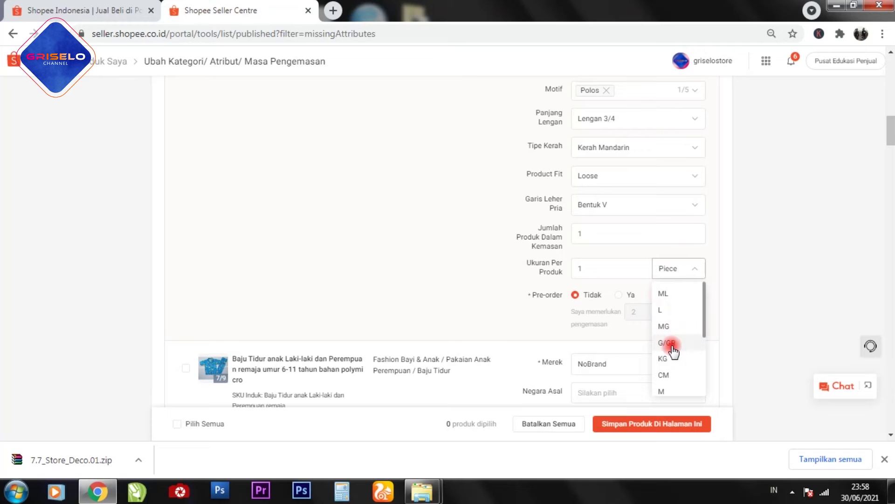
{"action": "scroll", "coordinate": [685, 336], "scroll_direction": "down", "scroll_amount": 2}
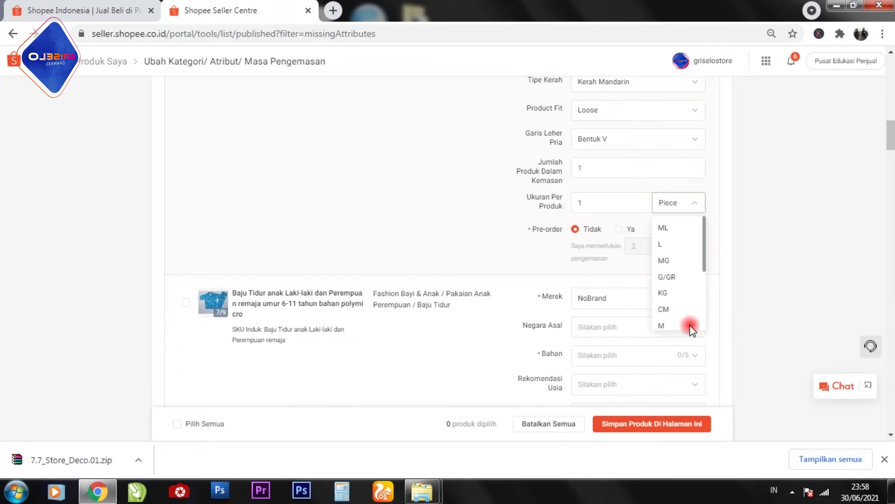
{"action": "scroll", "coordinate": [674, 303], "scroll_direction": "down", "scroll_amount": 3}
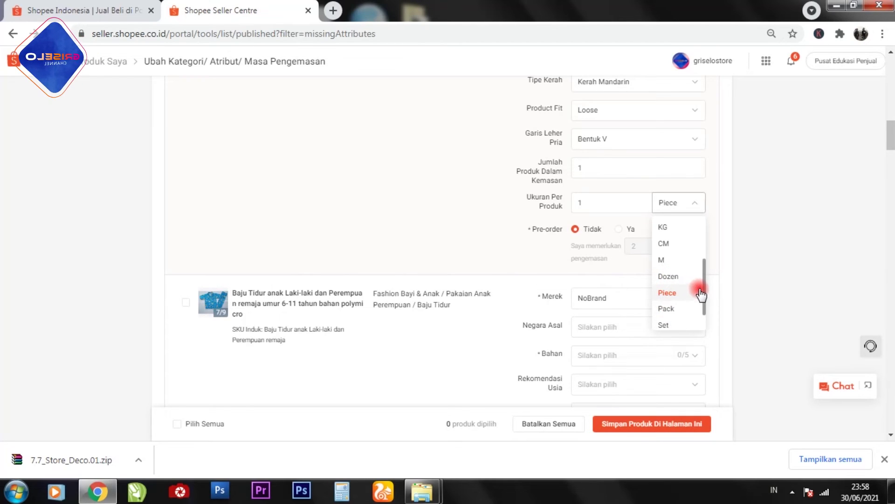
{"action": "scroll", "coordinate": [672, 284], "scroll_direction": "down", "scroll_amount": 1}
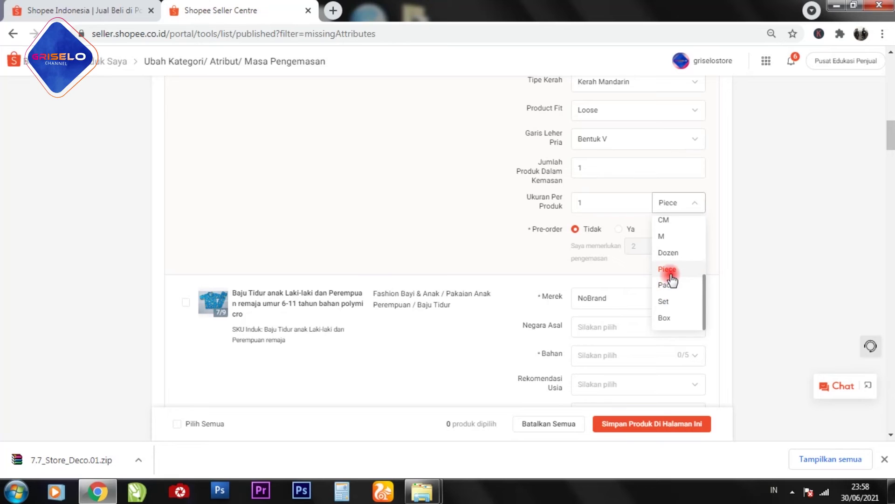
{"action": "scroll", "coordinate": [671, 278], "scroll_direction": "up", "scroll_amount": 2}
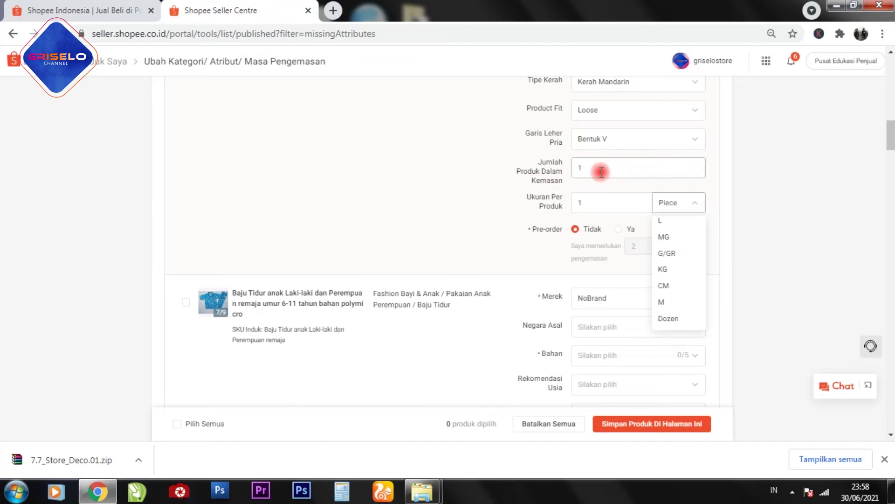
{"action": "left_click_drag", "start_coordinate": [593, 164], "coordinate": [576, 168]}
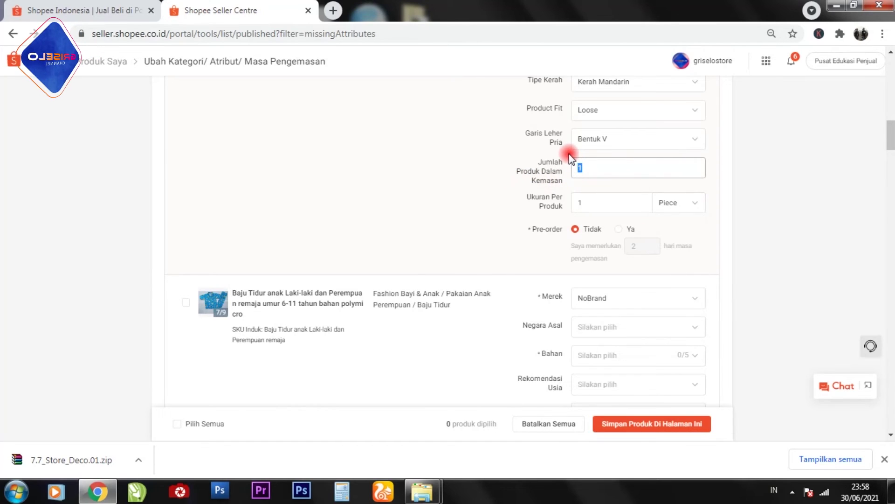
Set the second product's Jumlah Produk Dalam Kemasan to 10 and its Ukuran Per Produk to 1 Box
{"action": "type", "text": "10"}
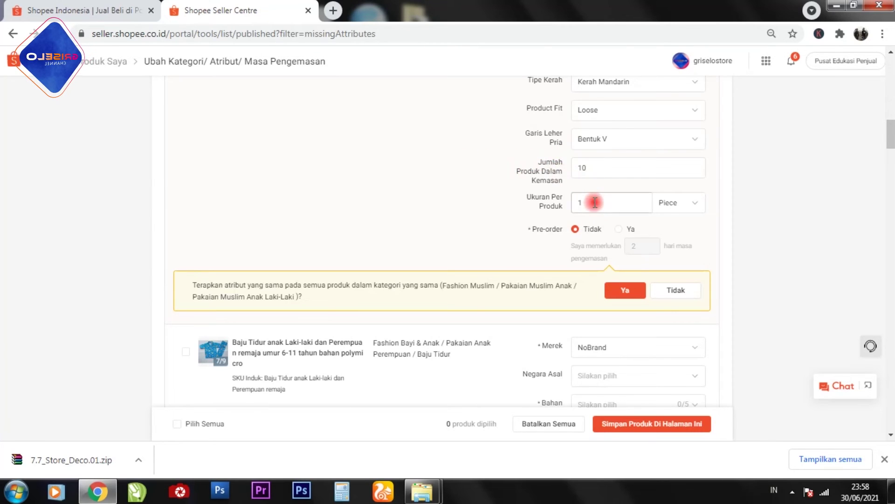
{"action": "left_click", "coordinate": [580, 203]}
{"action": "type", "text": "1"}
{"action": "left_click", "coordinate": [691, 201]}
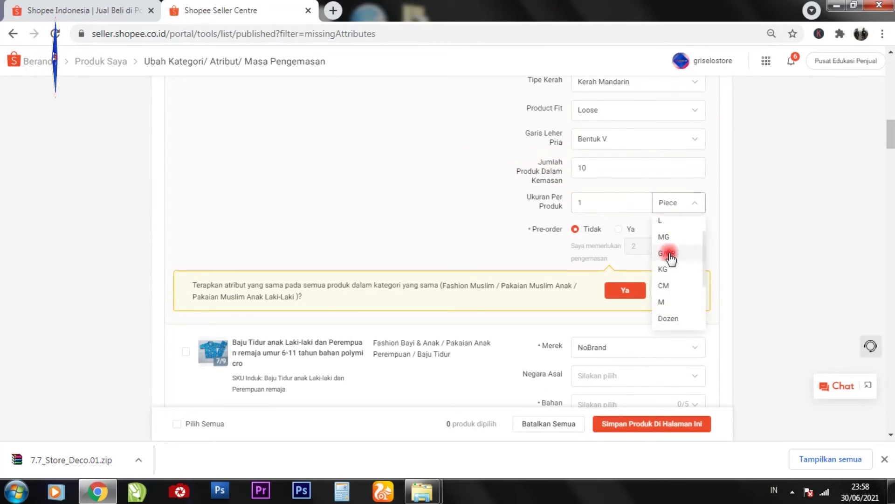
{"action": "scroll", "coordinate": [681, 289], "scroll_direction": "down", "scroll_amount": 1}
{"action": "left_click", "coordinate": [665, 318]}
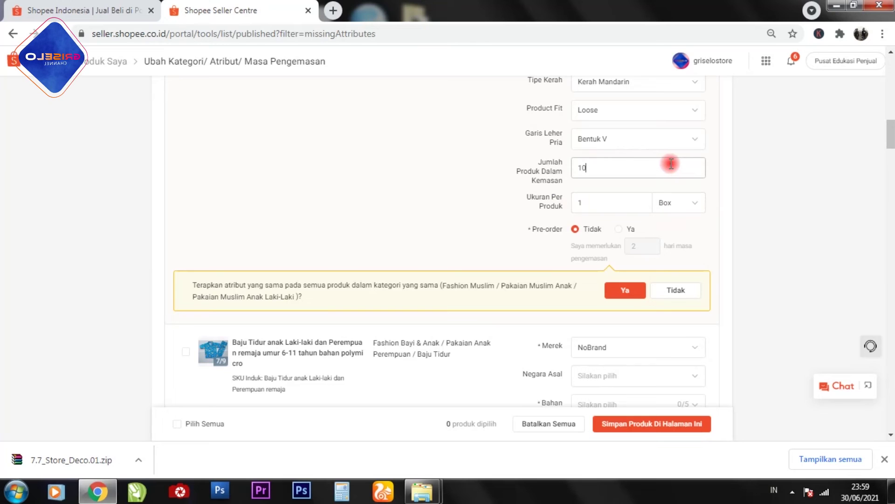
{"action": "left_click", "coordinate": [443, 169]}
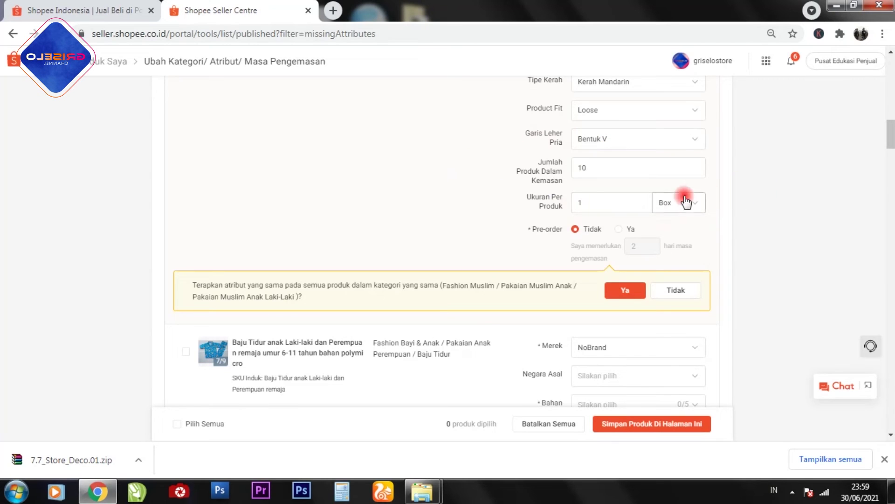
Set the second product's Jumlah Produk Dalam Kemasan to 1
{"action": "scroll", "coordinate": [685, 201], "scroll_direction": "down", "scroll_amount": 3}
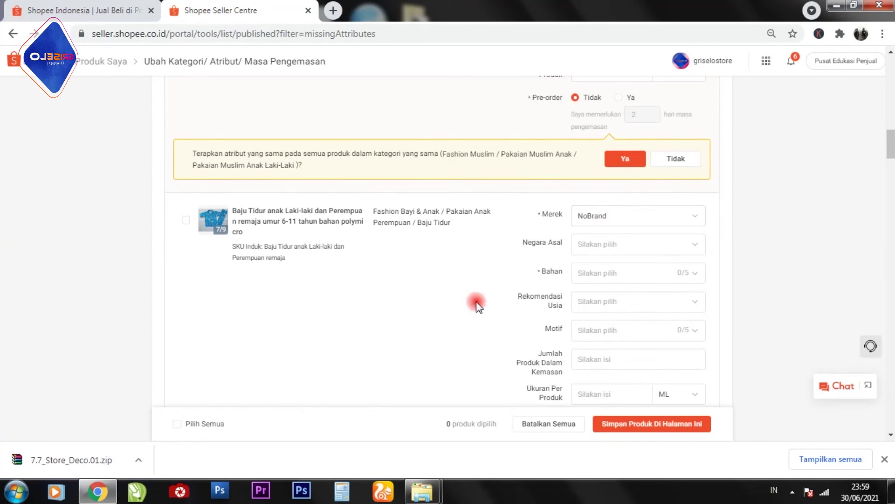
{"action": "scroll", "coordinate": [665, 242], "scroll_direction": "down", "scroll_amount": 10}
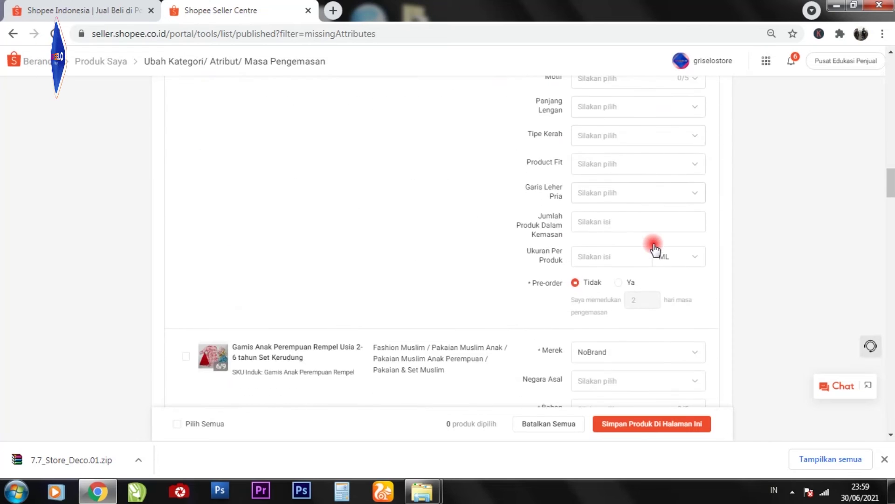
{"action": "scroll", "coordinate": [655, 250], "scroll_direction": "up", "scroll_amount": 10}
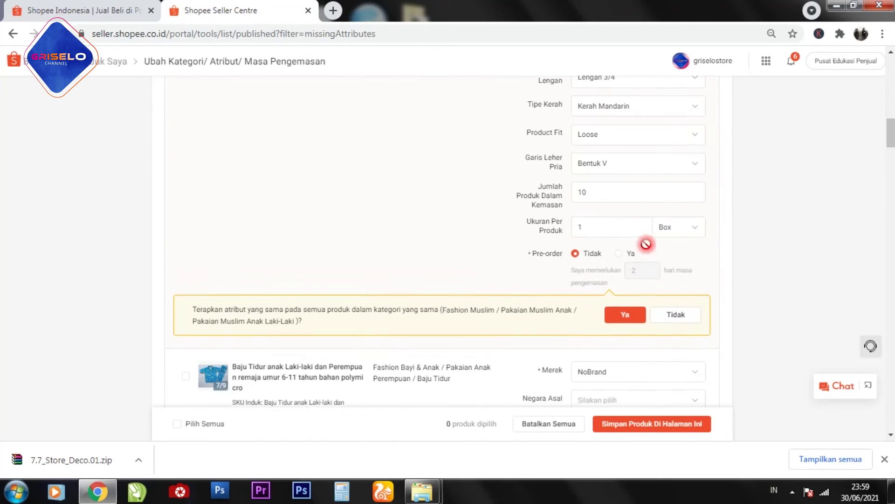
{"action": "scroll", "coordinate": [646, 244], "scroll_direction": "up", "scroll_amount": 1}
{"action": "left_click", "coordinate": [659, 234]}
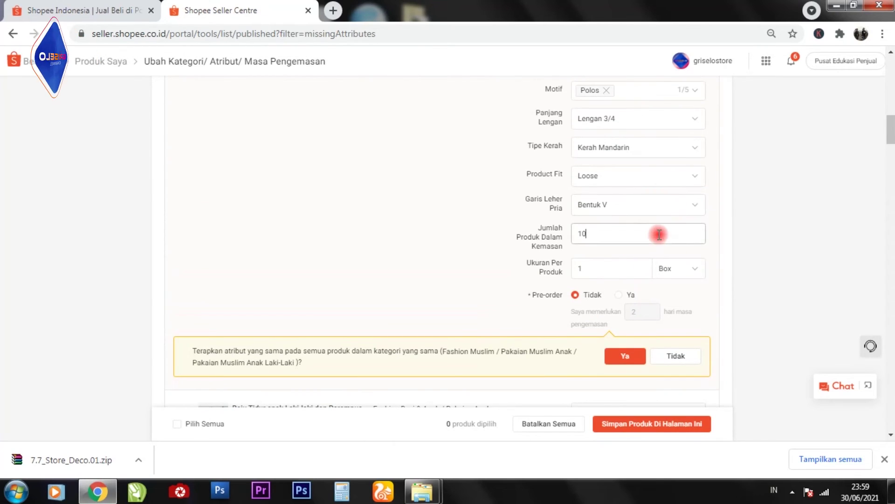
{"action": "left_click_drag", "start_coordinate": [659, 234], "coordinate": [552, 237]}
{"action": "type", "text": "1"}
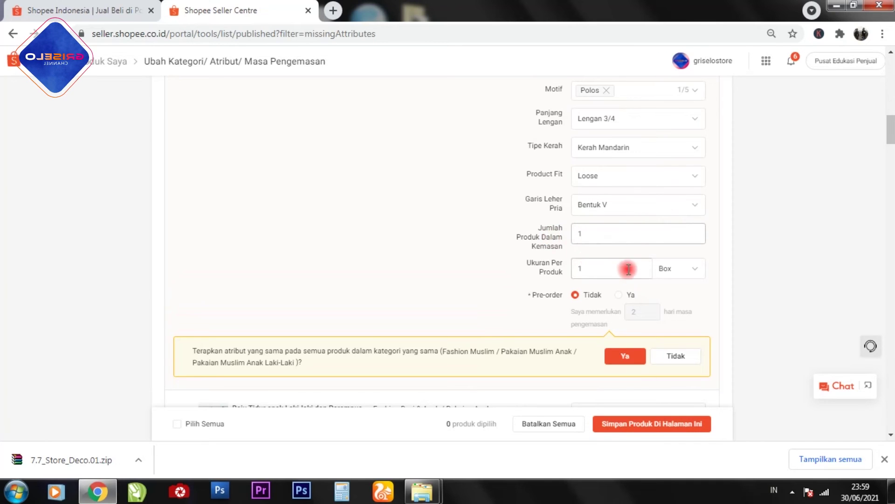
{"action": "left_click", "coordinate": [419, 239]}
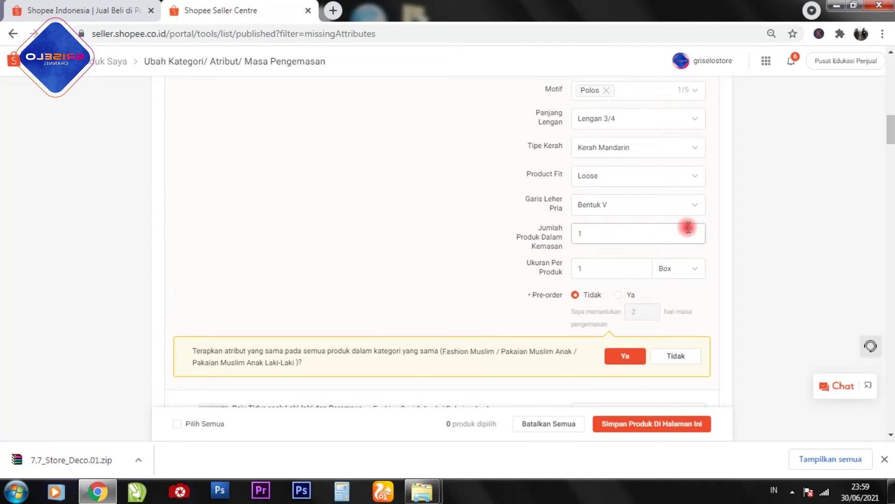
Set the second product's Ukuran Per Produk unit to Piece and decline applying its attributes to all products in the same category
{"action": "left_click", "coordinate": [685, 270]}
{"action": "scroll", "coordinate": [685, 270], "scroll_direction": "down", "scroll_amount": 1}
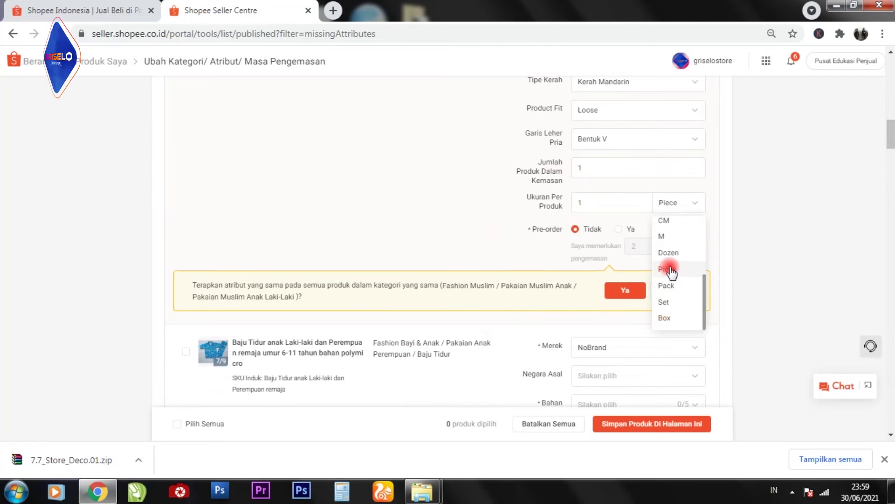
{"action": "left_click", "coordinate": [670, 270]}
{"action": "left_click", "coordinate": [663, 290]}
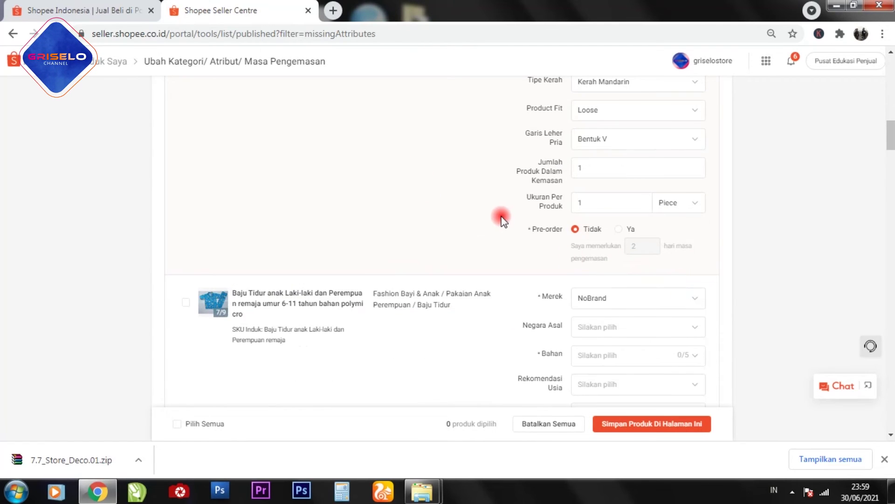
Add Bergambar as a custom Motif value for the Gamis Anak Perempuan Rempel product and decline applying it to the same category
{"action": "scroll", "coordinate": [503, 220], "scroll_direction": "down", "scroll_amount": 10}
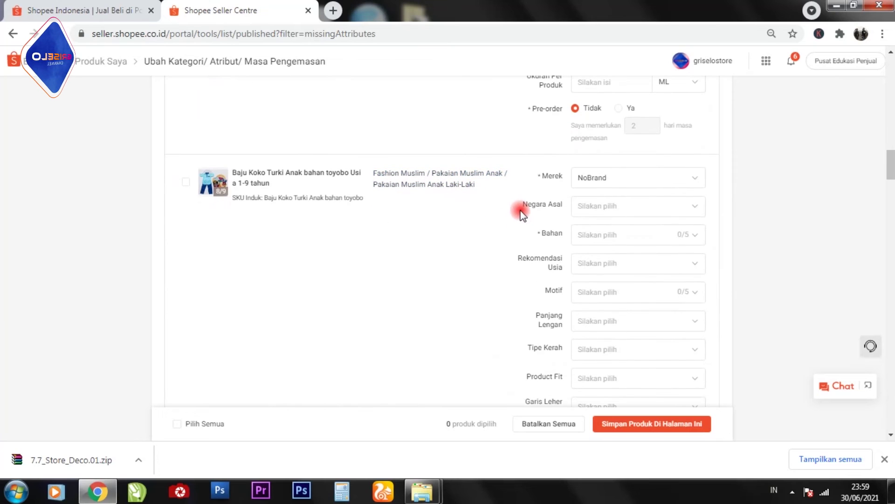
{"action": "scroll", "coordinate": [527, 206], "scroll_direction": "down", "scroll_amount": 9}
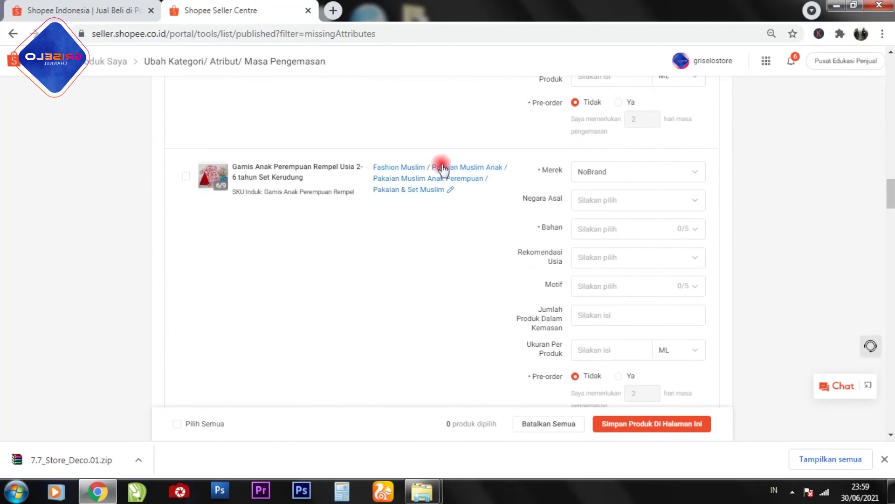
{"action": "scroll", "coordinate": [513, 205], "scroll_direction": "down", "scroll_amount": 1}
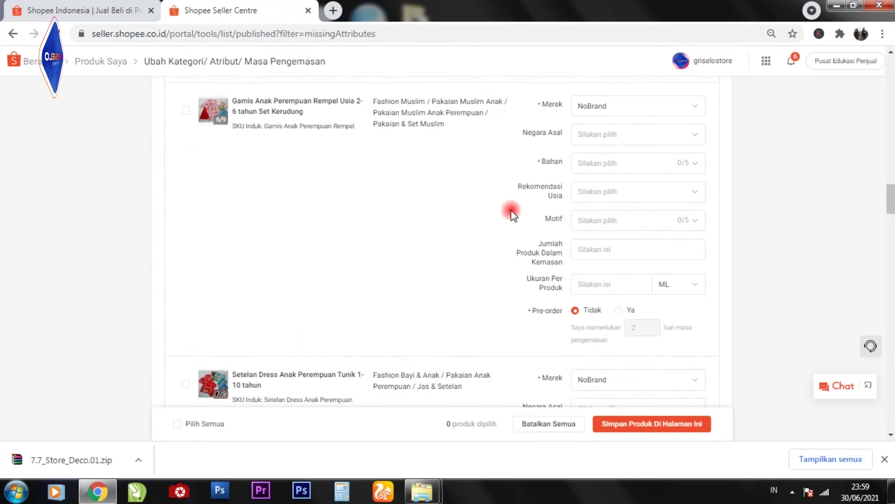
{"action": "left_click", "coordinate": [680, 223]}
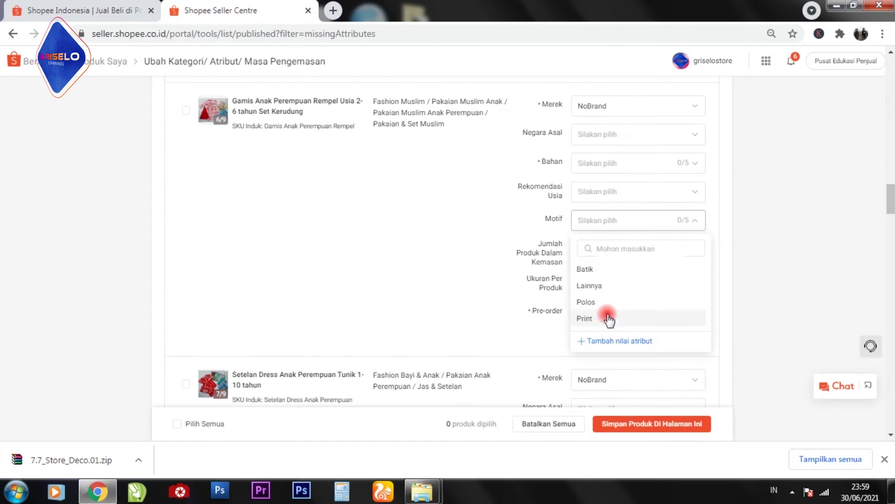
{"action": "left_click", "coordinate": [621, 342]}
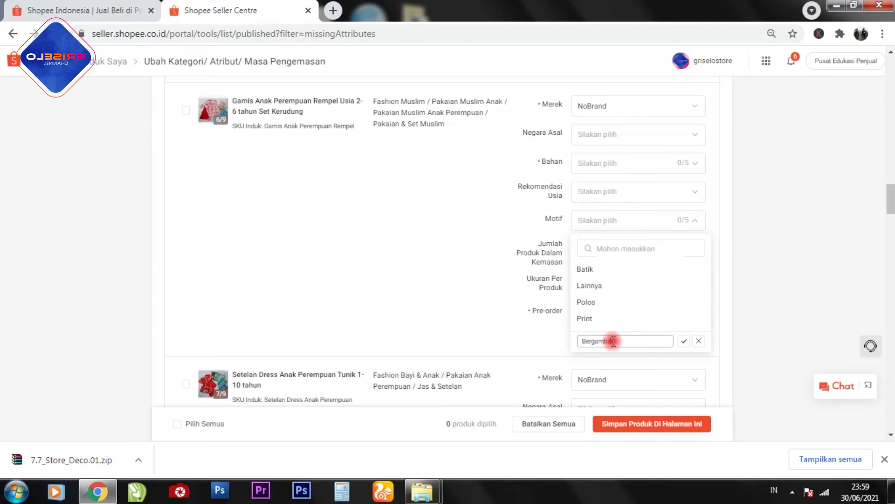
{"action": "left_click", "coordinate": [686, 341]}
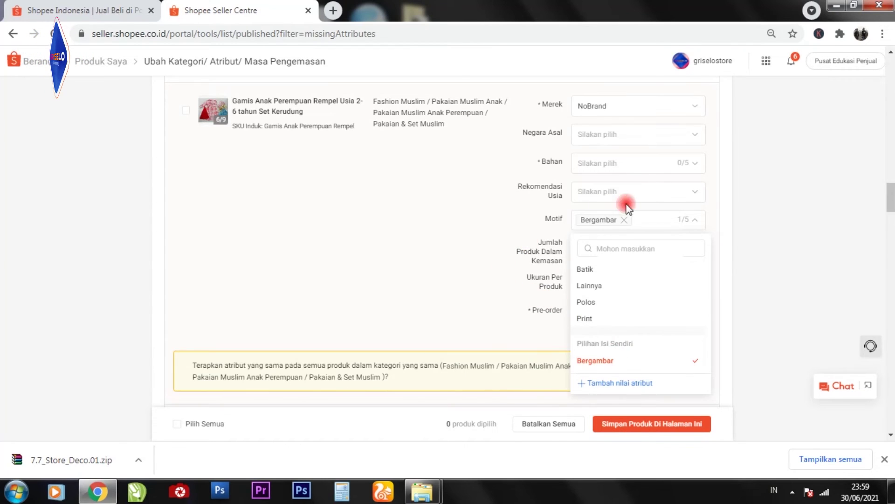
{"action": "left_click", "coordinate": [373, 212]}
{"action": "left_click", "coordinate": [676, 368]}
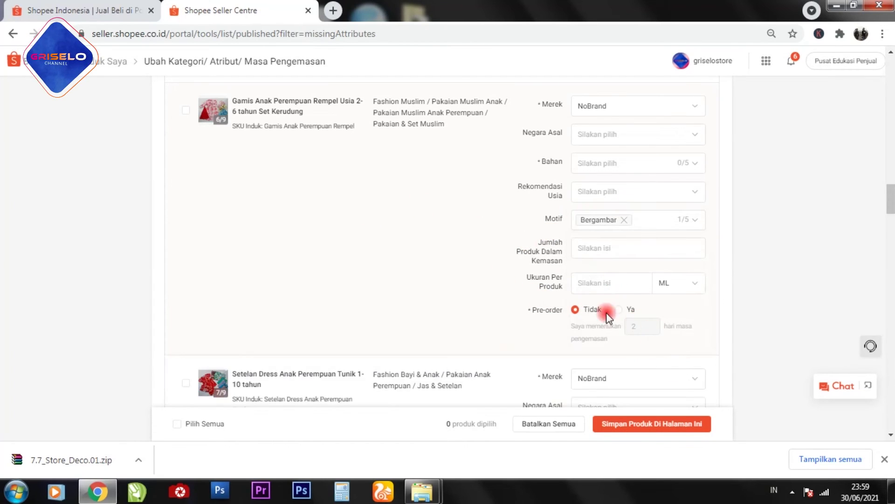
Examine the attribute fields of the remaining products, from Setelan Dress Anak Perempuan Tunik down to the last product on the page
{"action": "scroll", "coordinate": [651, 168], "scroll_direction": "down", "scroll_amount": 5}
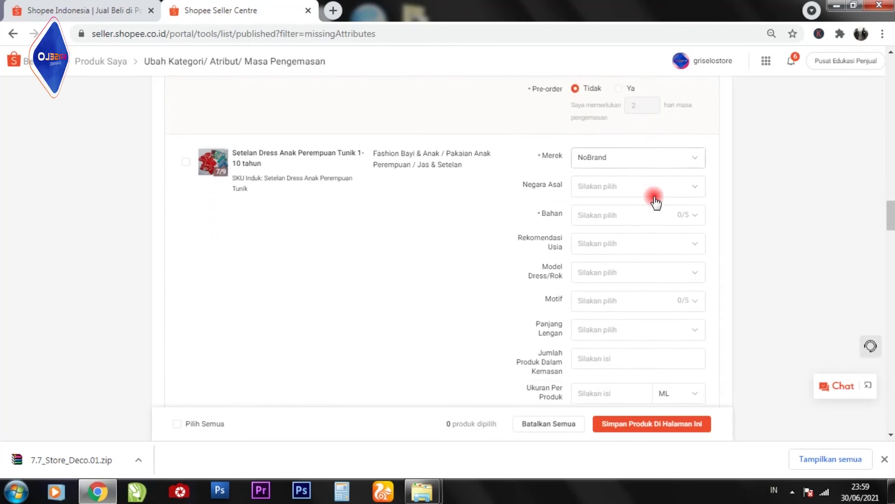
{"action": "scroll", "coordinate": [655, 202], "scroll_direction": "down", "scroll_amount": 10}
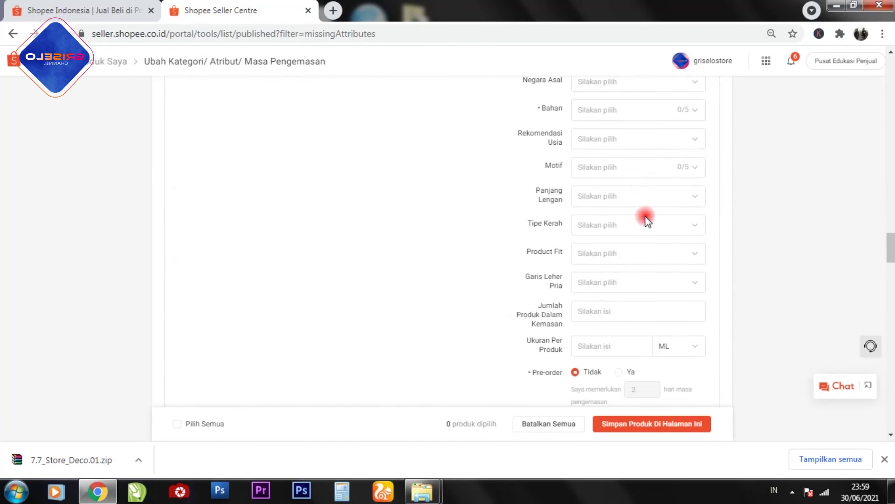
{"action": "scroll", "coordinate": [638, 223], "scroll_direction": "down", "scroll_amount": 3}
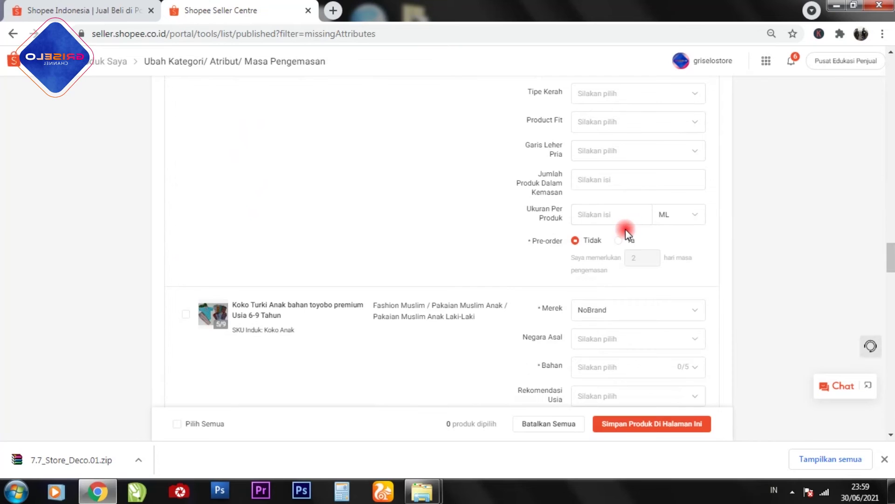
{"action": "scroll", "coordinate": [626, 229], "scroll_direction": "down", "scroll_amount": 2}
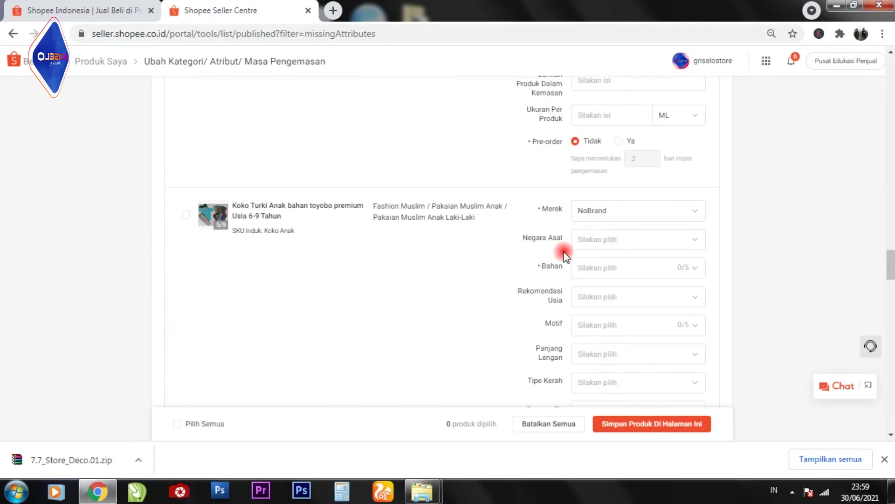
{"action": "scroll", "coordinate": [667, 205], "scroll_direction": "down", "scroll_amount": 2}
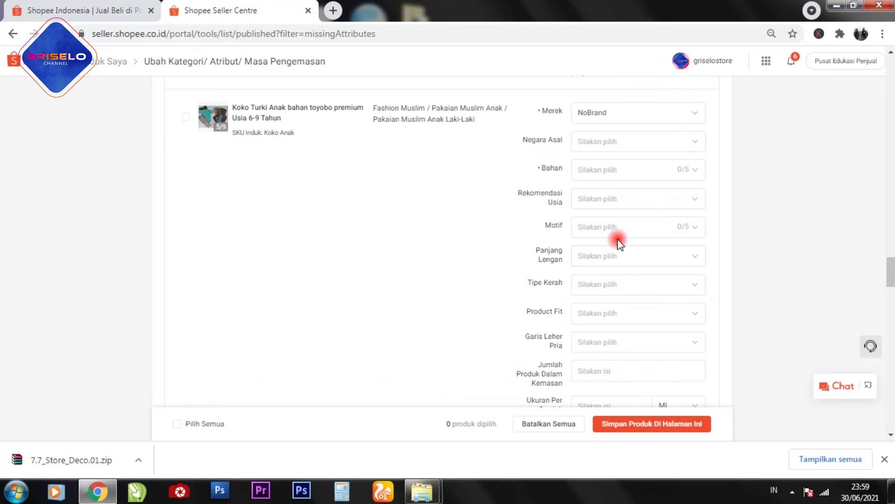
{"action": "scroll", "coordinate": [620, 243], "scroll_direction": "down", "scroll_amount": 3}
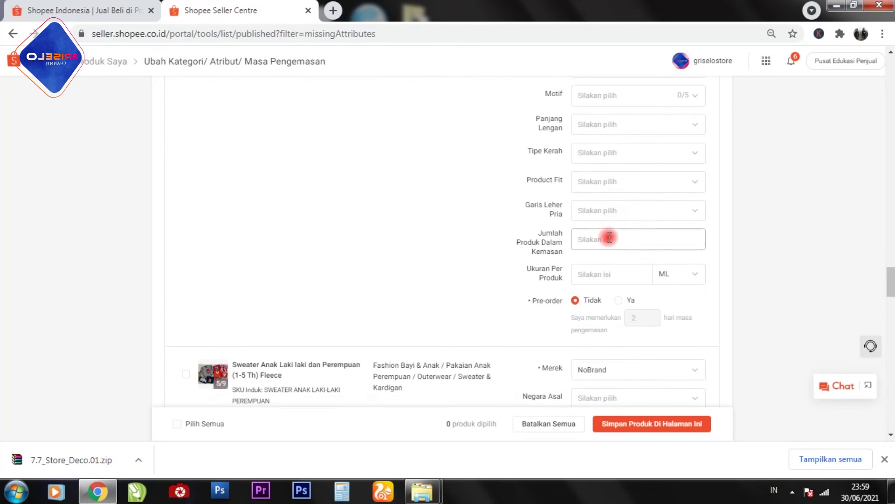
{"action": "left_click", "coordinate": [595, 276]}
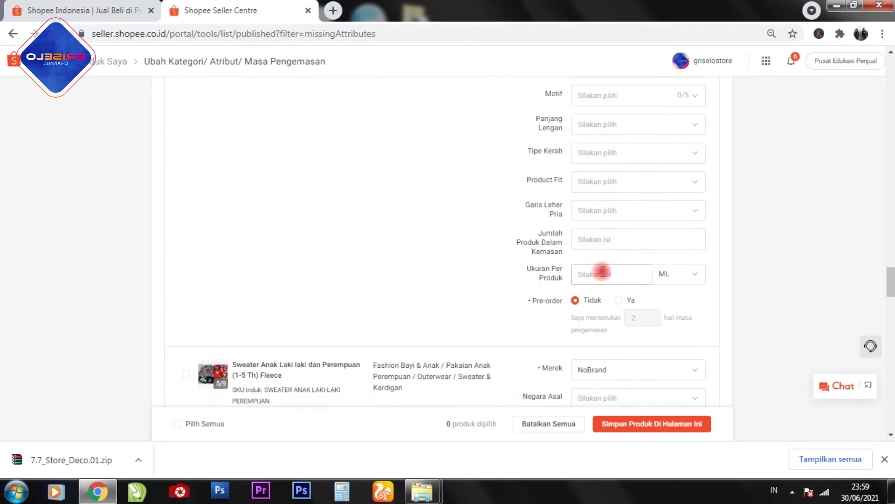
{"action": "left_click", "coordinate": [679, 278]}
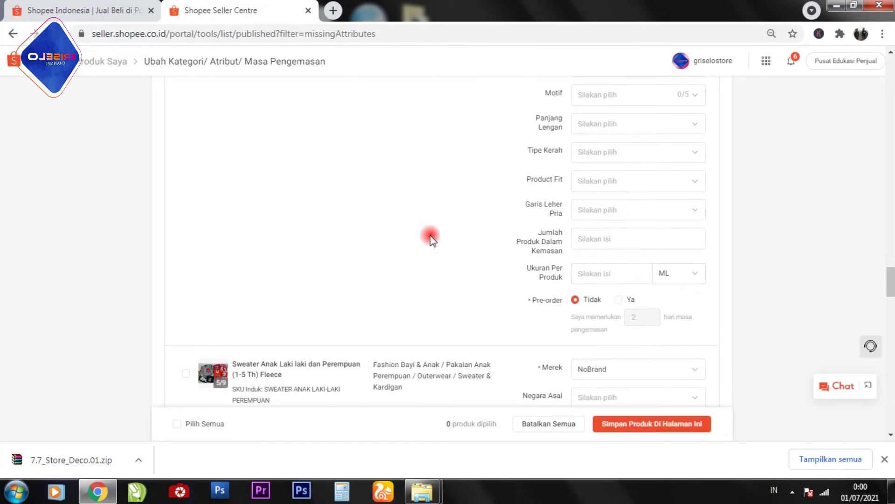
{"action": "scroll", "coordinate": [430, 238], "scroll_direction": "down", "scroll_amount": 3}
{"action": "scroll", "coordinate": [430, 238], "scroll_direction": "down", "scroll_amount": 8}
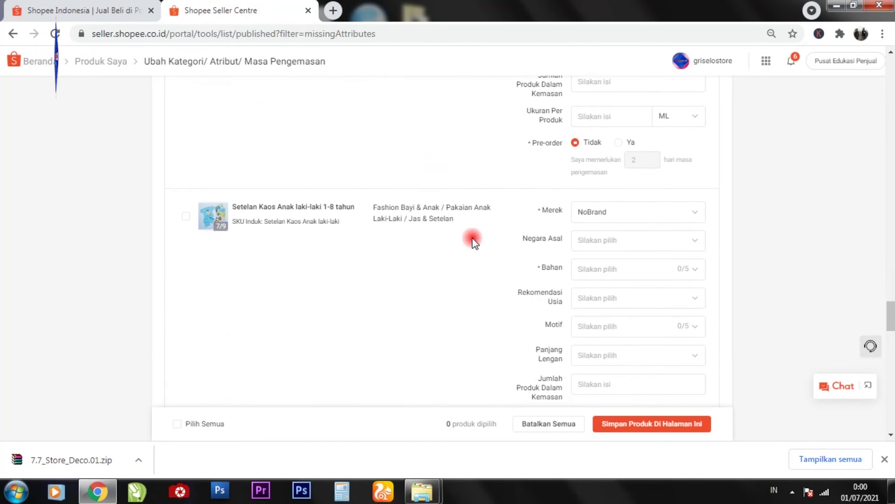
{"action": "scroll", "coordinate": [473, 241], "scroll_direction": "down", "scroll_amount": 20}
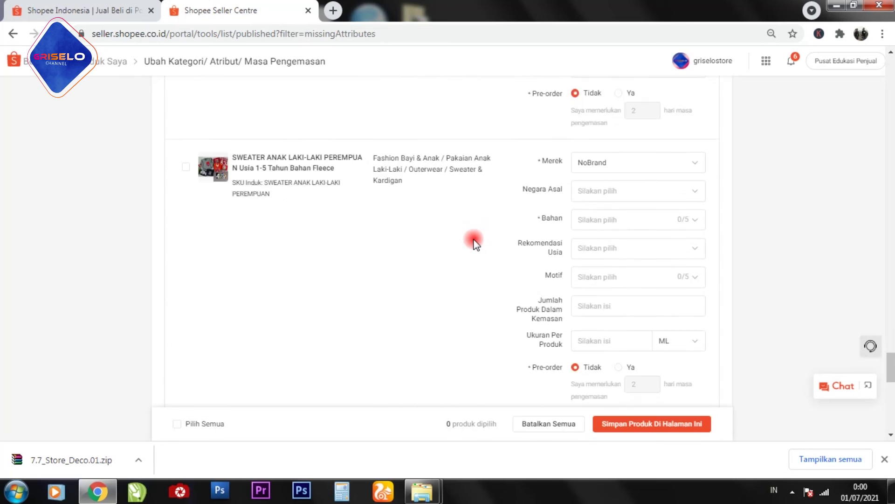
{"action": "scroll", "coordinate": [473, 248], "scroll_direction": "down", "scroll_amount": 10}
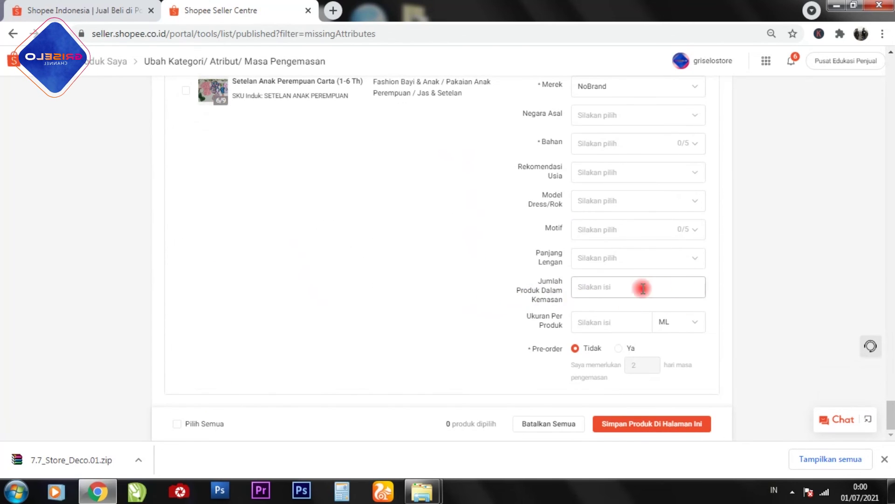
{"action": "scroll", "coordinate": [612, 292], "scroll_direction": "up", "scroll_amount": 4}
{"action": "scroll", "coordinate": [612, 291], "scroll_direction": "down", "scroll_amount": 4}
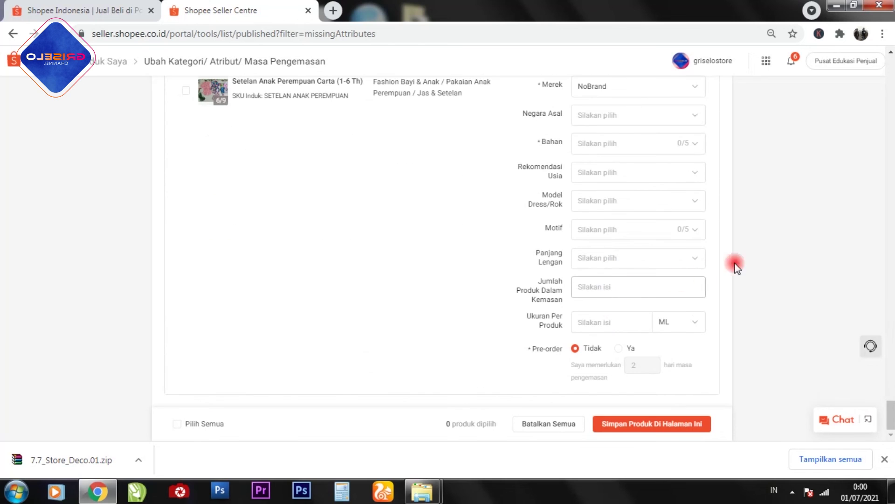
{"action": "left_click_drag", "start_coordinate": [888, 414], "coordinate": [892, 434]}
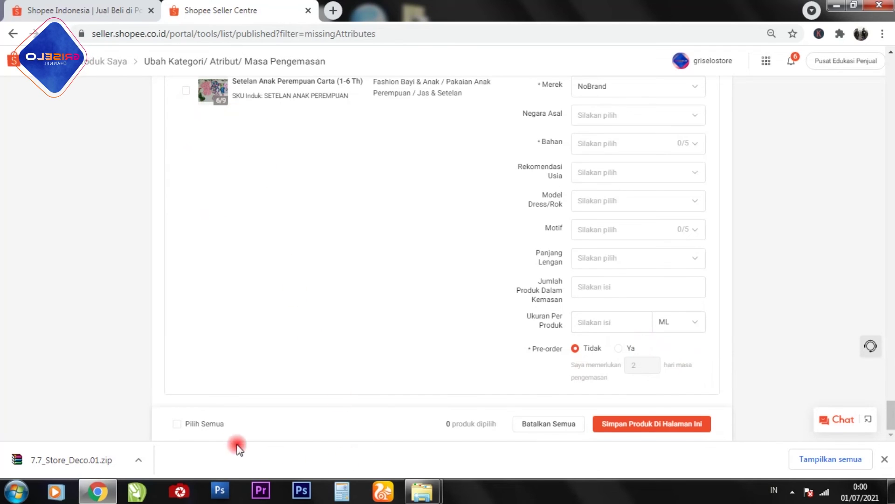
Select all products on the page and check their selection through the list
{"action": "left_click", "coordinate": [177, 423]}
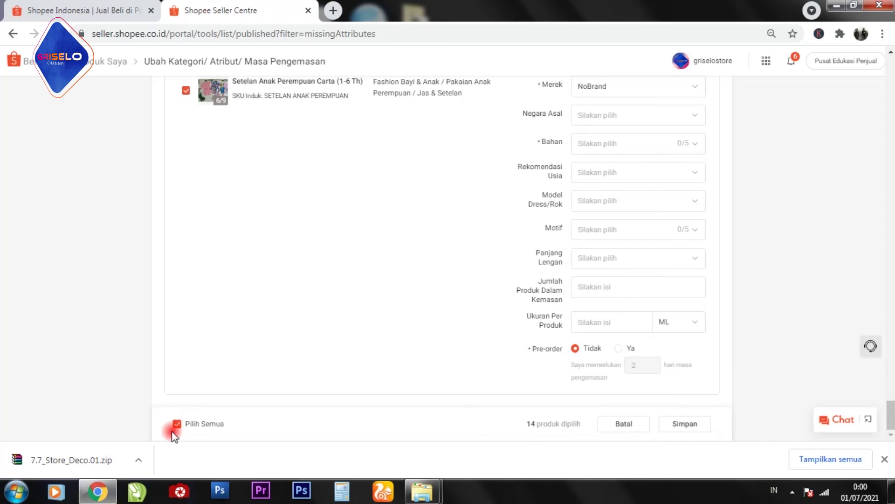
{"action": "scroll", "coordinate": [317, 238], "scroll_direction": "down", "scroll_amount": 7}
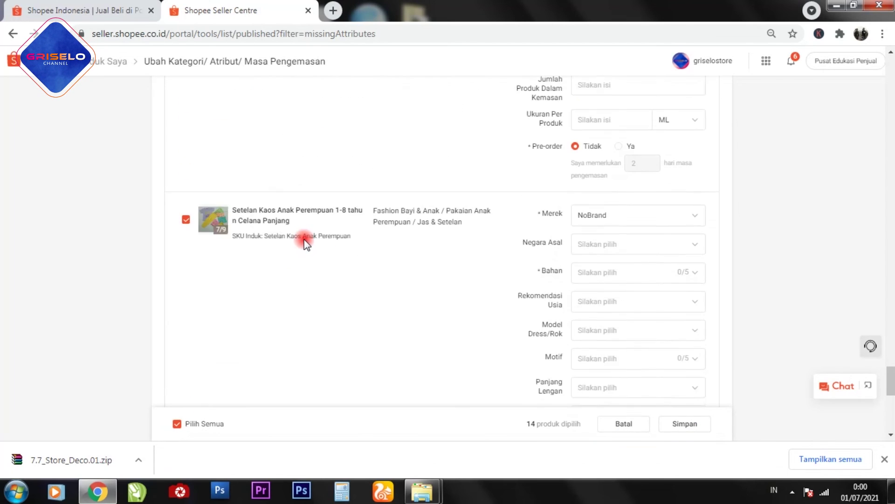
{"action": "scroll", "coordinate": [304, 242], "scroll_direction": "down", "scroll_amount": 20}
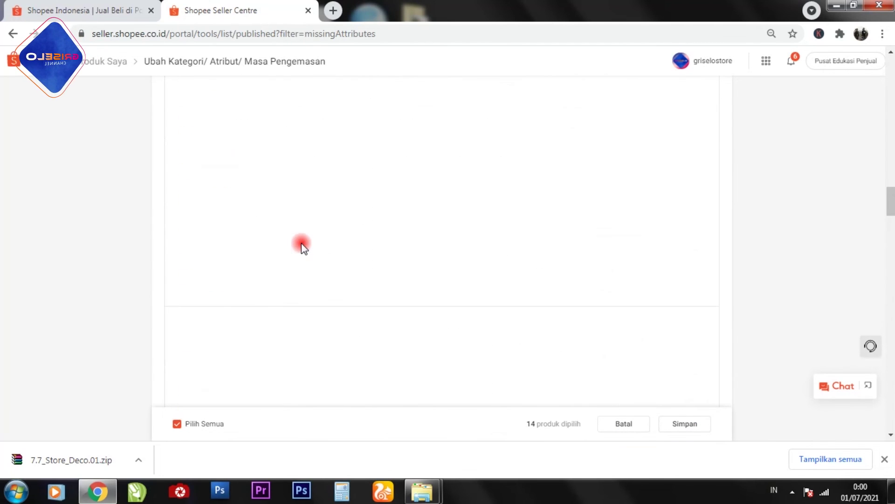
Save the attributes of all selected products and continue the update despite the remaining missing mandatory attributes
{"action": "scroll", "coordinate": [298, 247], "scroll_direction": "up", "scroll_amount": 20}
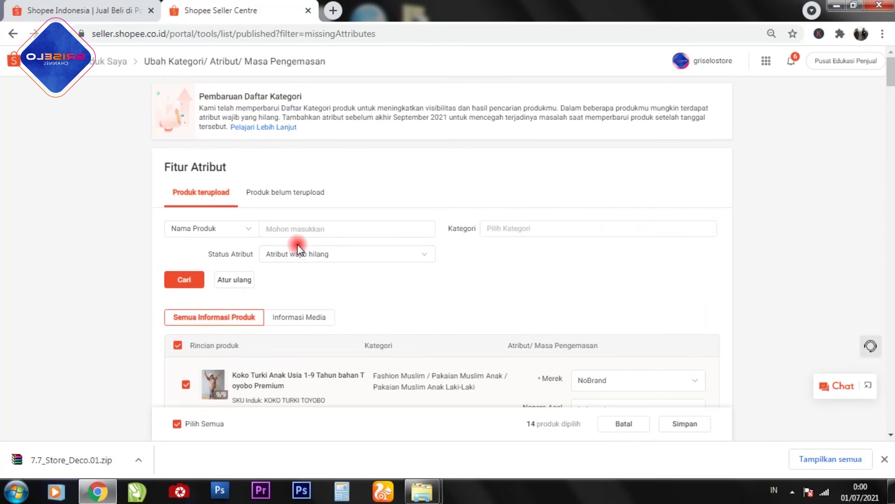
{"action": "scroll", "coordinate": [295, 251], "scroll_direction": "down", "scroll_amount": 20}
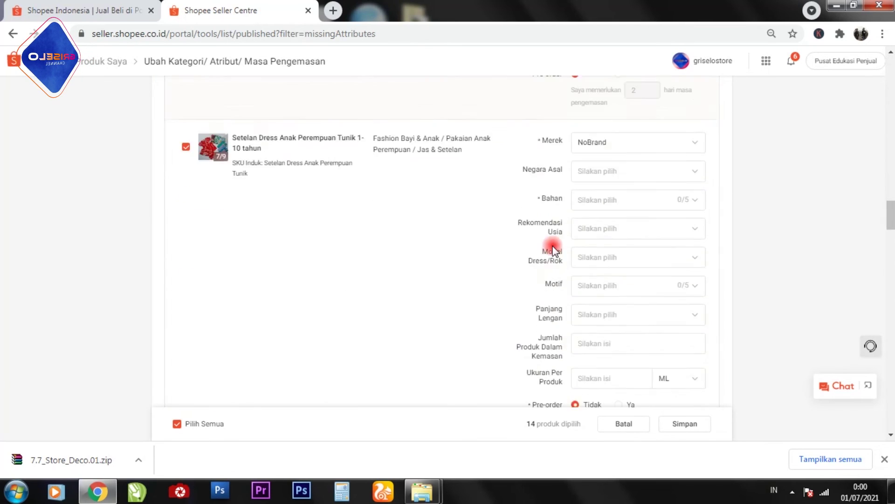
{"action": "scroll", "coordinate": [553, 252], "scroll_direction": "down", "scroll_amount": 15}
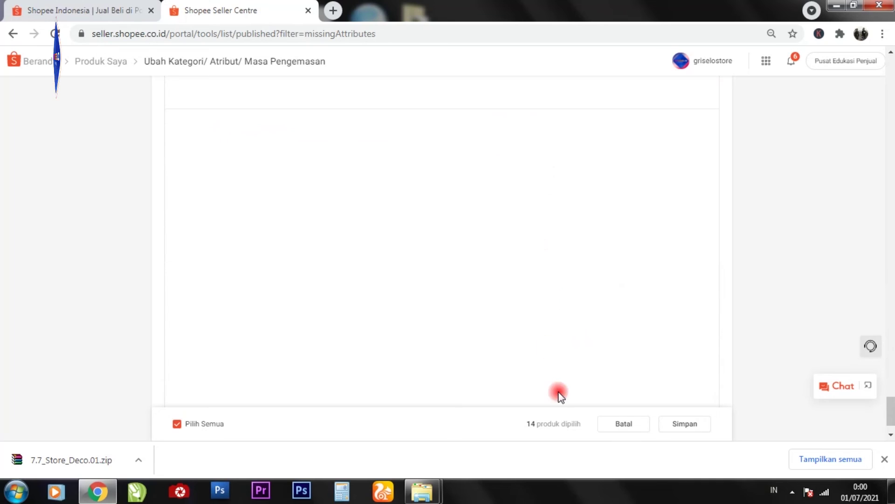
{"action": "left_click", "coordinate": [686, 423]}
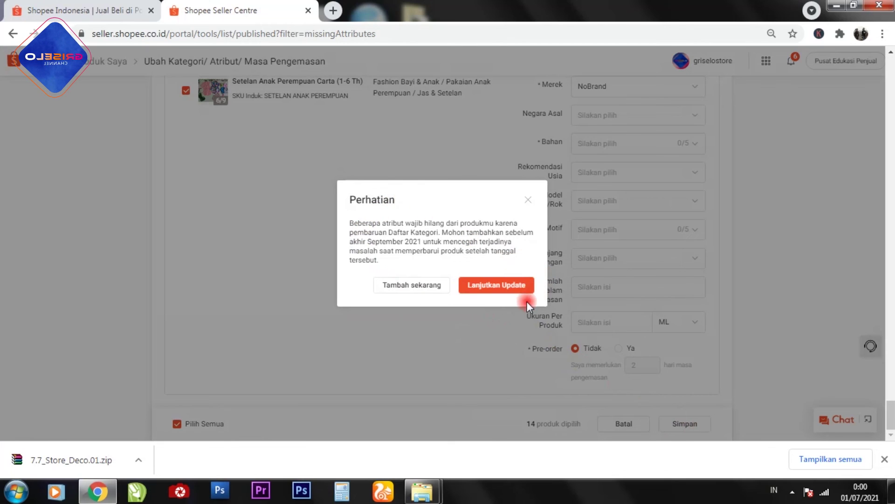
{"action": "left_click", "coordinate": [495, 283]}
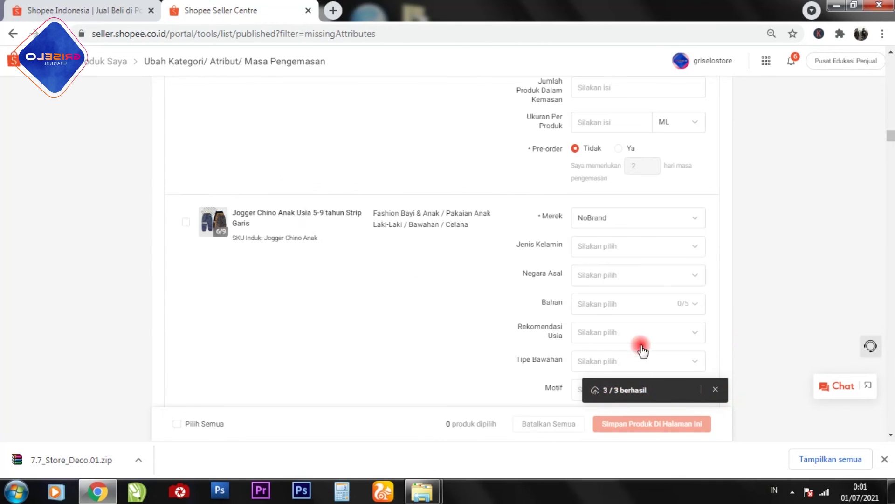
Examine the refreshed product list after saving, from the Jogger Chino product down to the last entry and back to the attribute filters
{"action": "scroll", "coordinate": [732, 275], "scroll_direction": "down", "scroll_amount": 10}
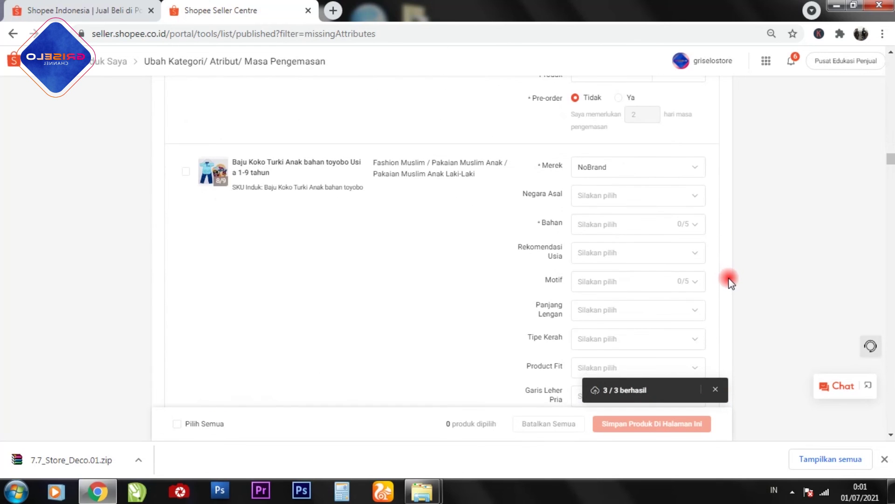
{"action": "scroll", "coordinate": [730, 280], "scroll_direction": "down", "scroll_amount": 15}
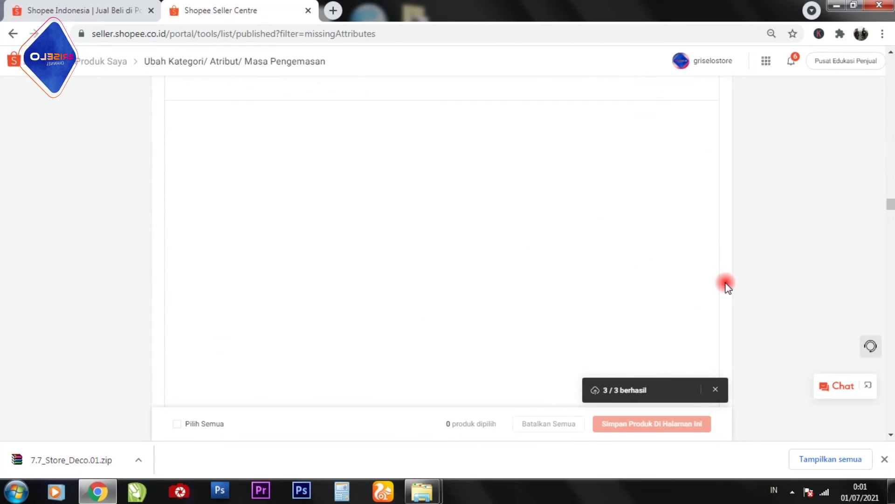
{"action": "left_click_drag", "start_coordinate": [886, 216], "coordinate": [891, 416]}
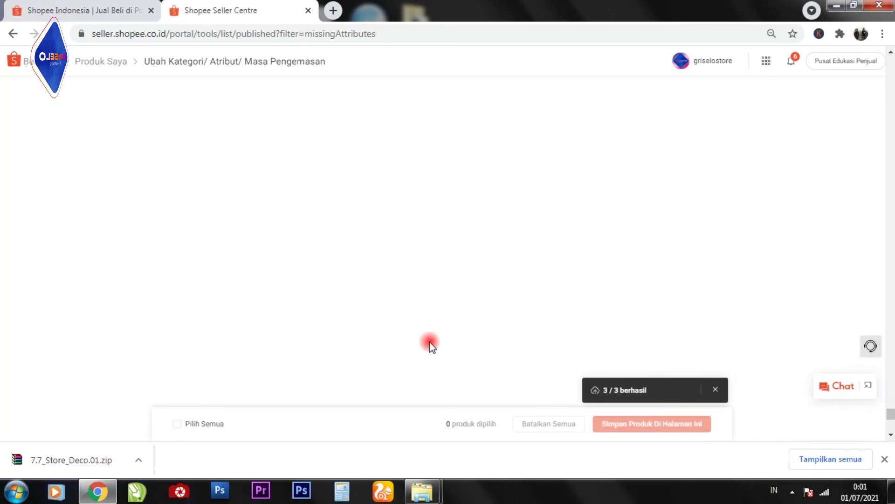
{"action": "scroll", "coordinate": [481, 294], "scroll_direction": "down", "scroll_amount": 10}
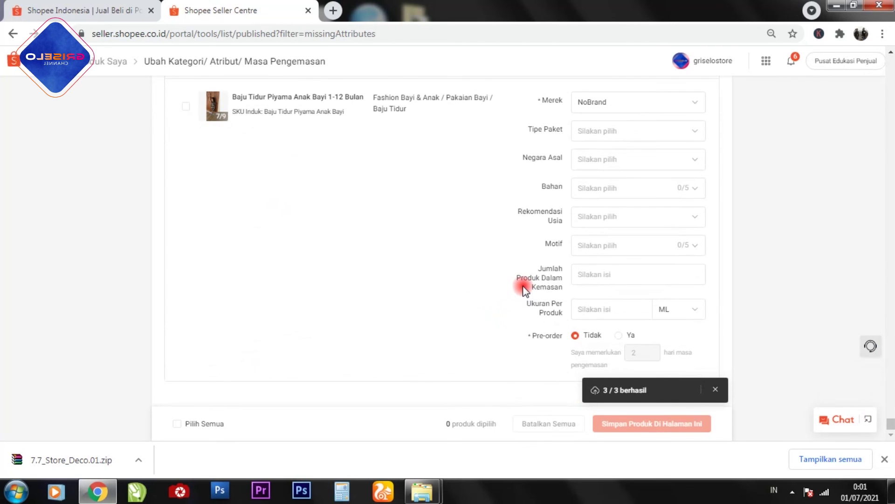
{"action": "scroll", "coordinate": [593, 235], "scroll_direction": "up", "scroll_amount": 10}
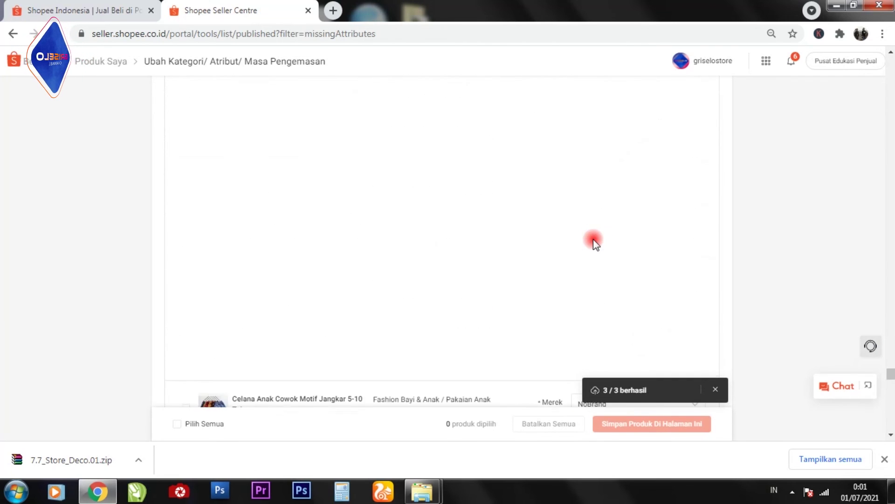
{"action": "scroll", "coordinate": [587, 247], "scroll_direction": "up", "scroll_amount": 5}
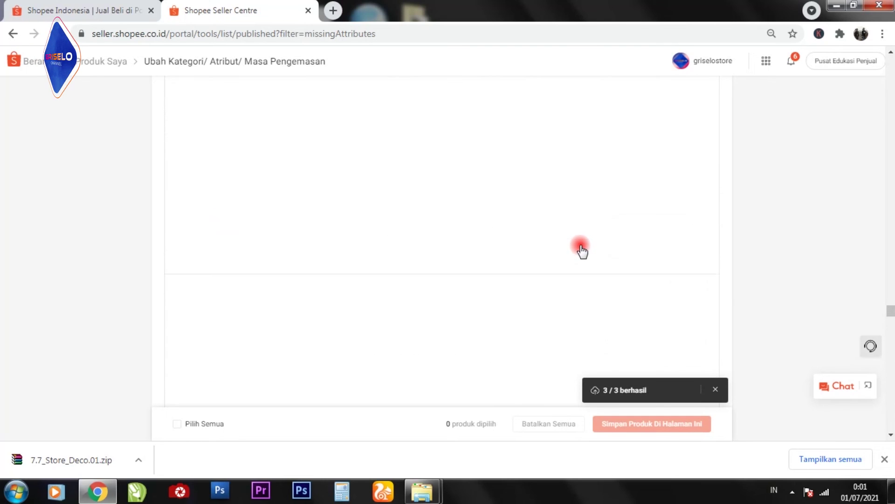
{"action": "left_click_drag", "start_coordinate": [890, 308], "coordinate": [890, 59]}
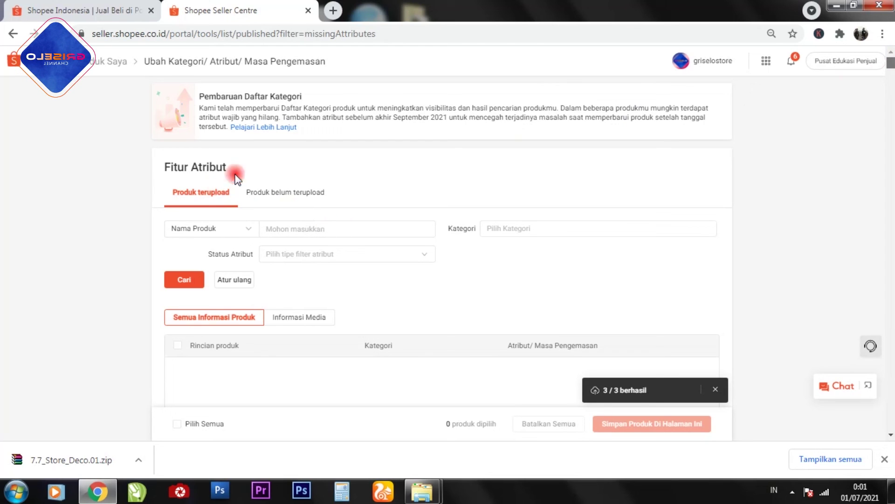
{"action": "scroll", "coordinate": [549, 266], "scroll_direction": "down", "scroll_amount": 4}
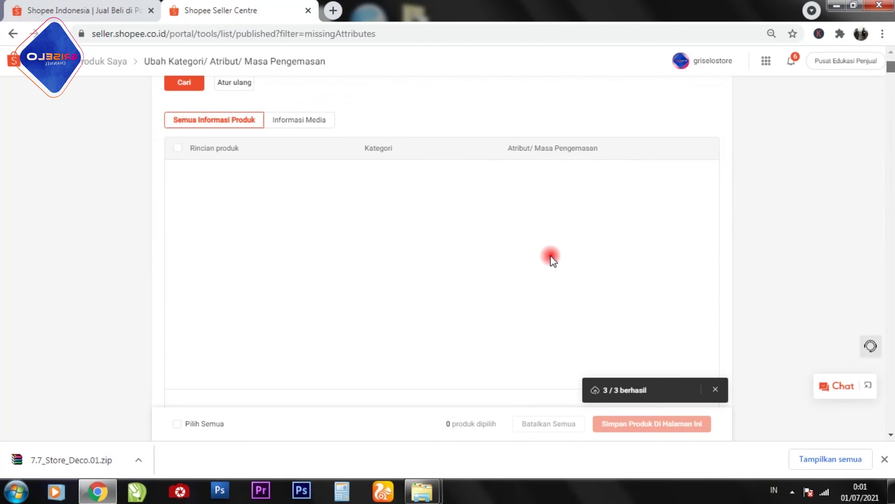